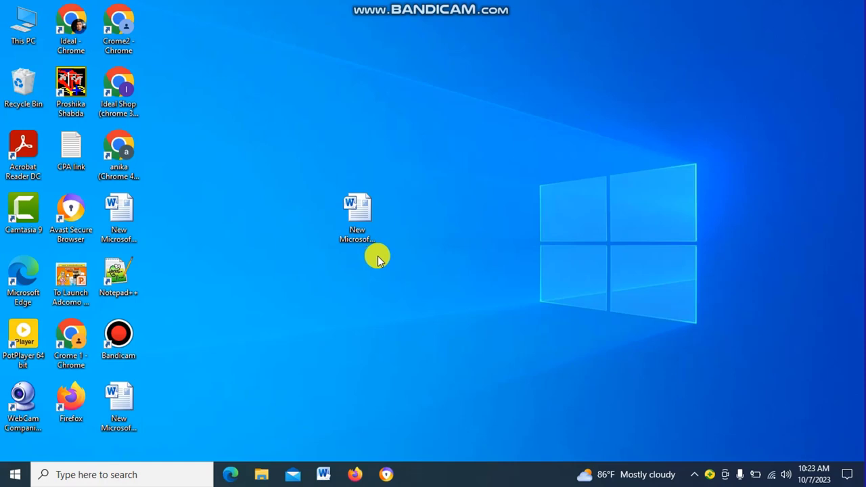
Open the New Microsoft Word Document on the desktop in Word.
double_click(361, 217)
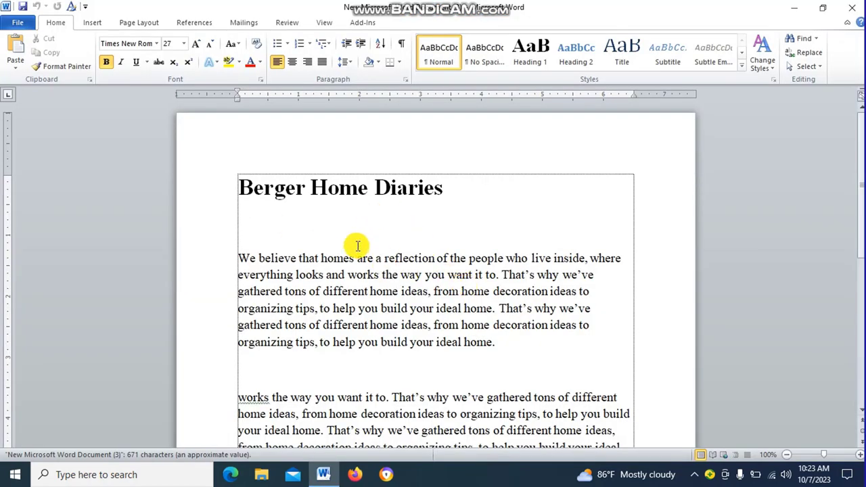
Scroll through the Berger Home Diaries document and place the caret at the title's end.
scroll(420, 267, down, 3)
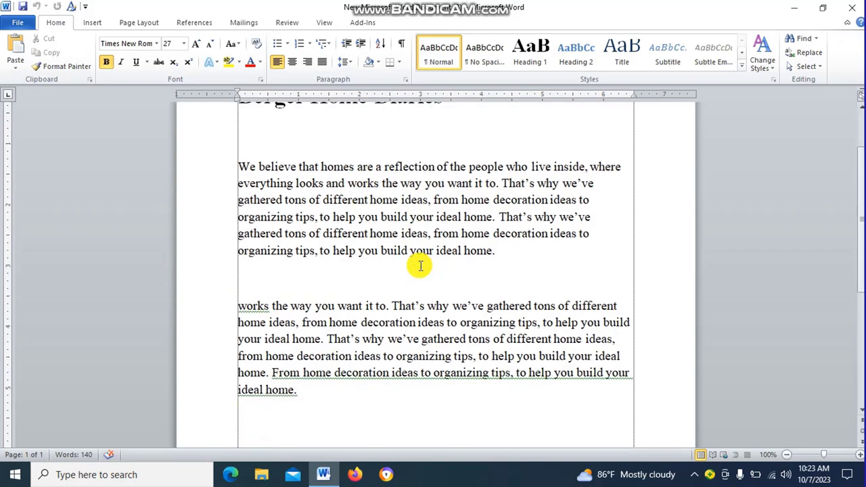
scroll(420, 267, up, 3)
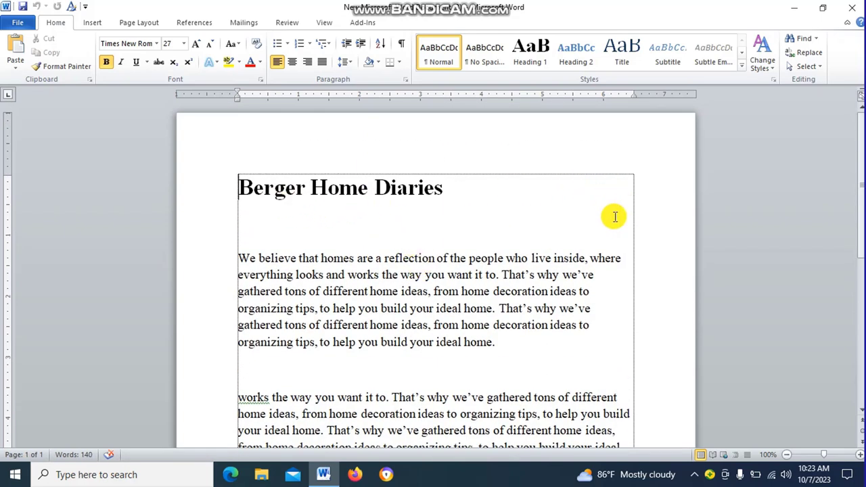
scroll(606, 215, down, 2)
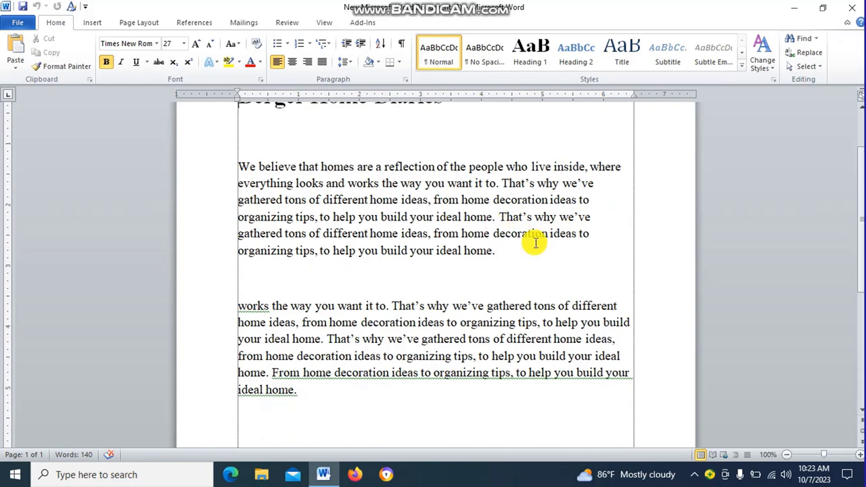
scroll(504, 230, up, 2)
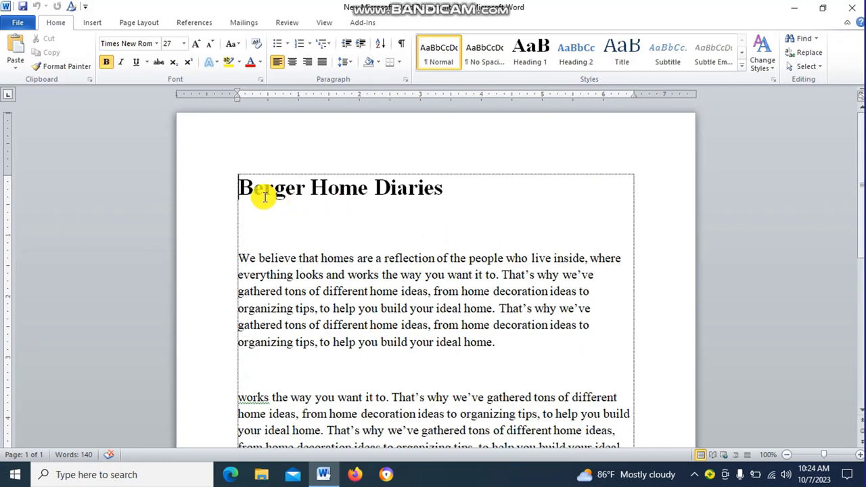
click(462, 195)
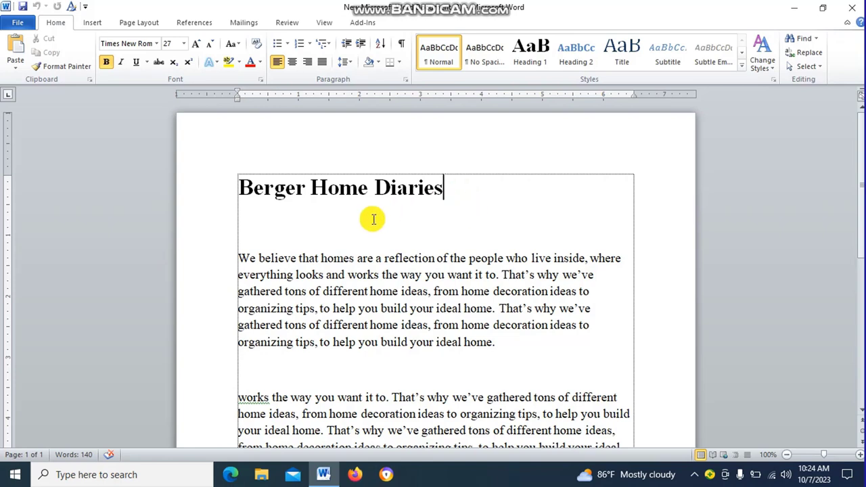
Center the 'Berger Home Diaries' title with Ctrl+E and the Center button.
drag(240, 187, 450, 196)
click(447, 194)
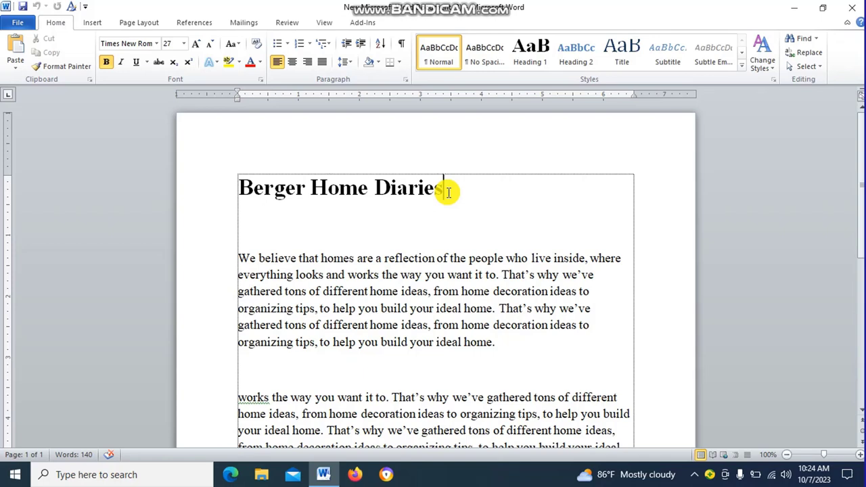
key(ctrl+e)
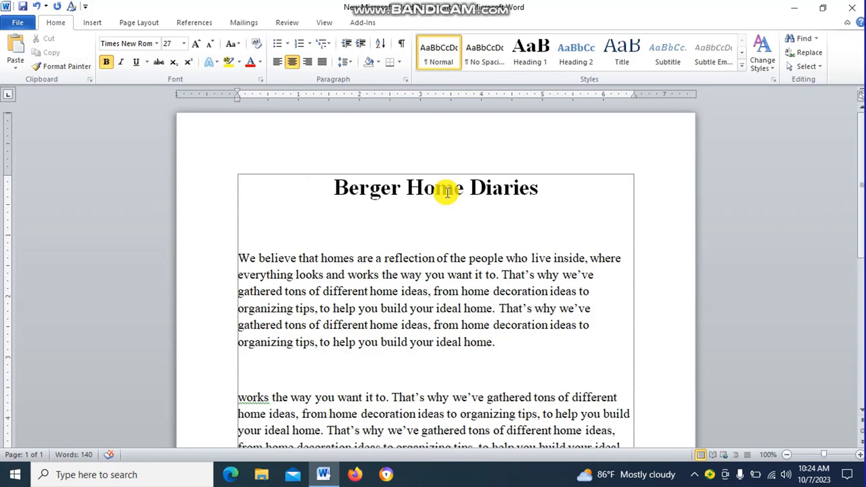
key(ctrl+l)
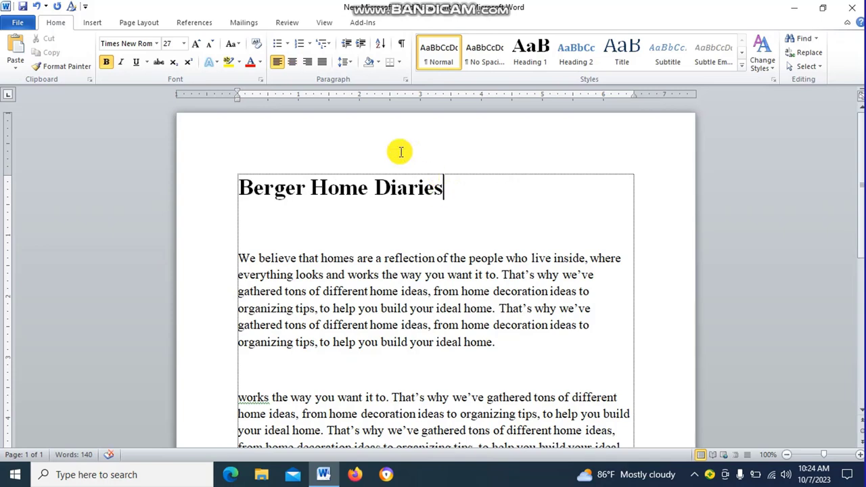
click(293, 62)
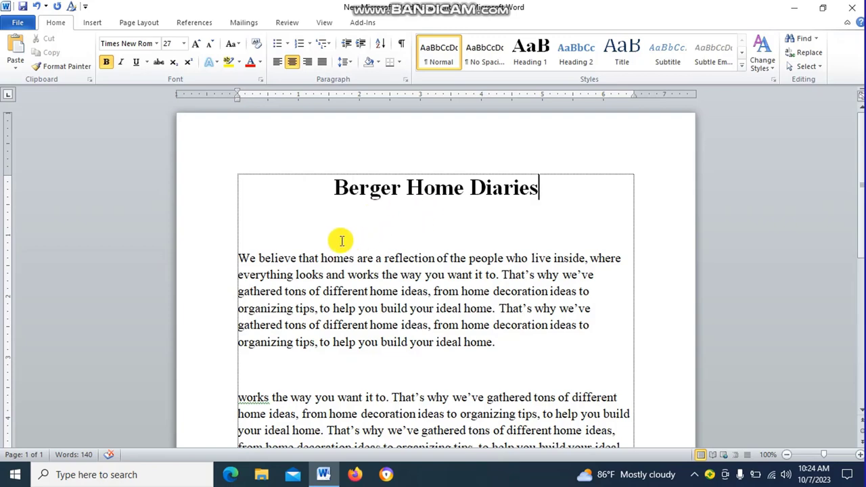
scroll(339, 240, down, 2)
drag(239, 198, 501, 392)
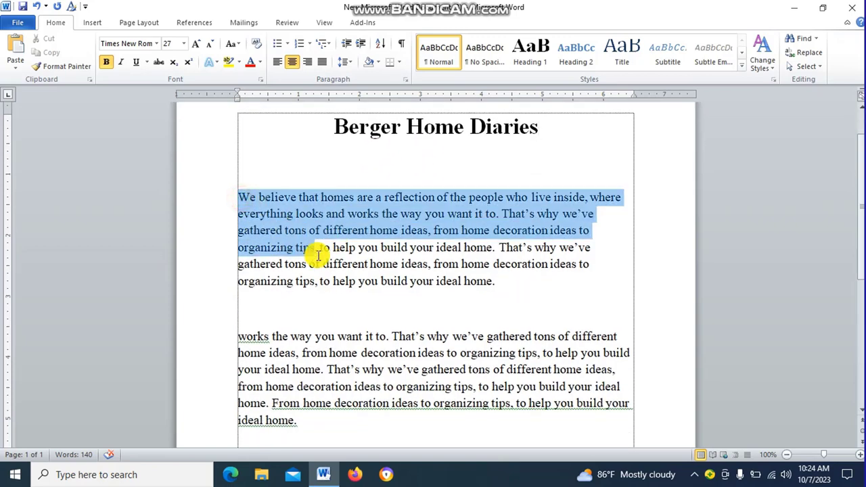
click(517, 303)
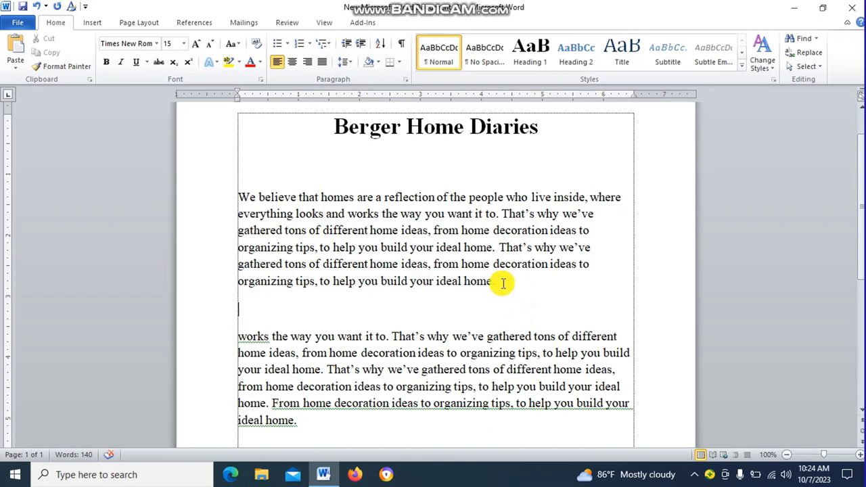
click(236, 196)
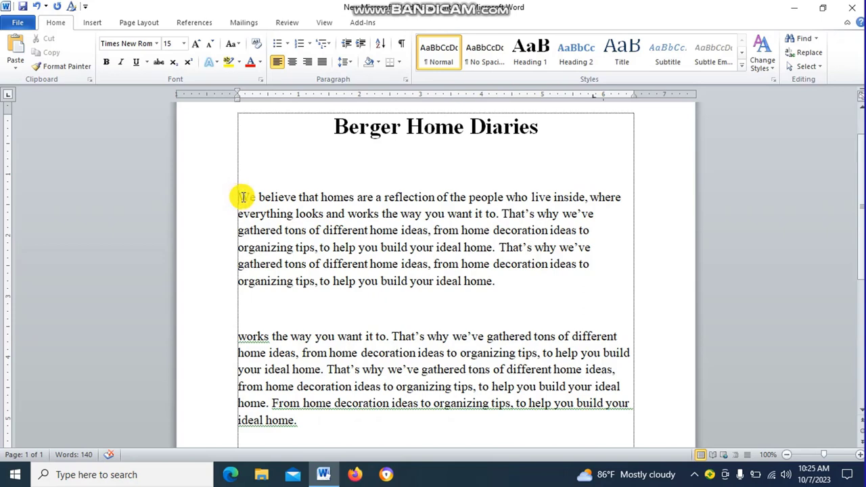
drag(238, 196, 353, 202)
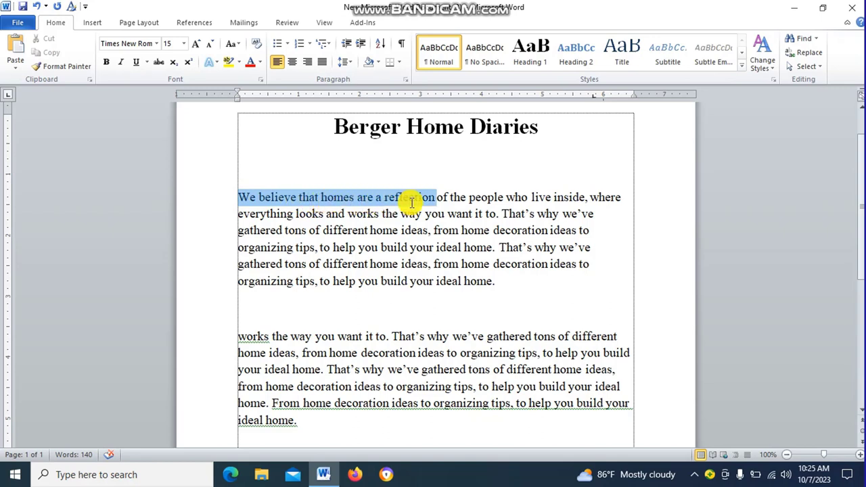
drag(354, 202, 612, 197)
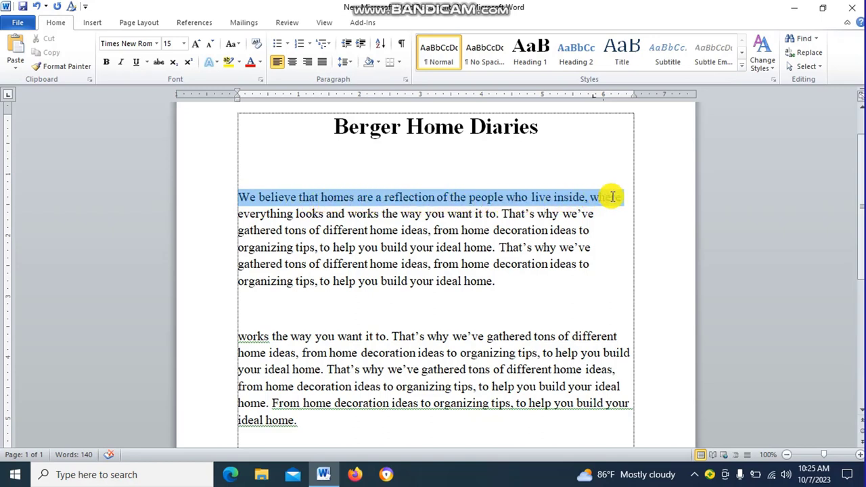
click(599, 230)
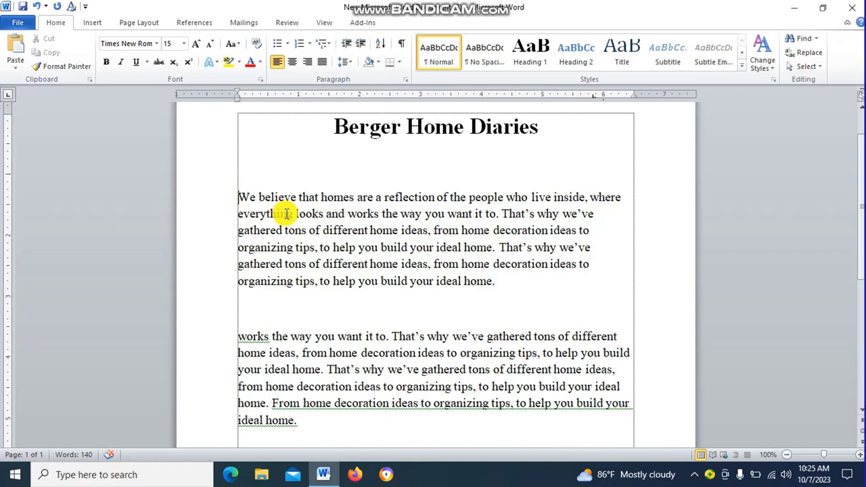
key(ctrl+shift+Right)
key(ctrl+shift+Right)
key(ctrl+shift+Right)
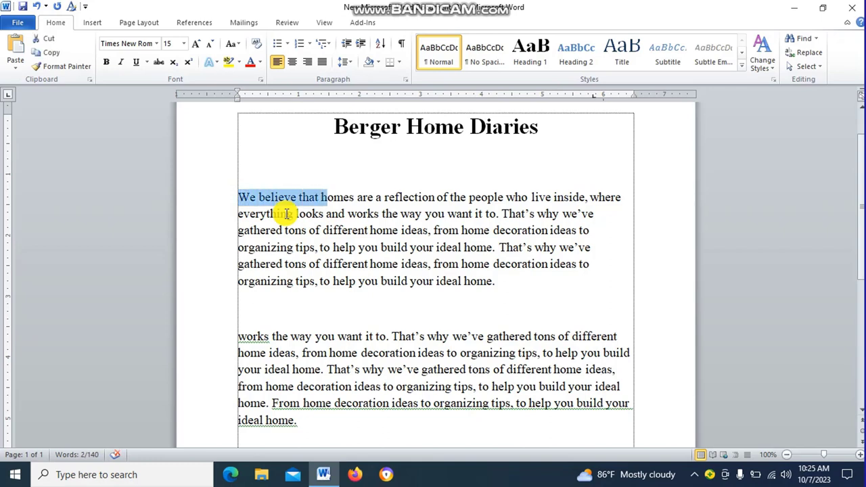
key(ctrl+shift+Right)
key(ctrl+shift+Right)
key(ctrl+shift+Right)
key(ctrl+shift+Right)
key(ctrl+shift+Right)
key(ctrl+shift+Right)
key(ctrl+shift+Right)
key(ctrl+shift+Right)
key(ctrl+shift+Right)
key(ctrl+shift+Right)
key(ctrl+shift+Right)
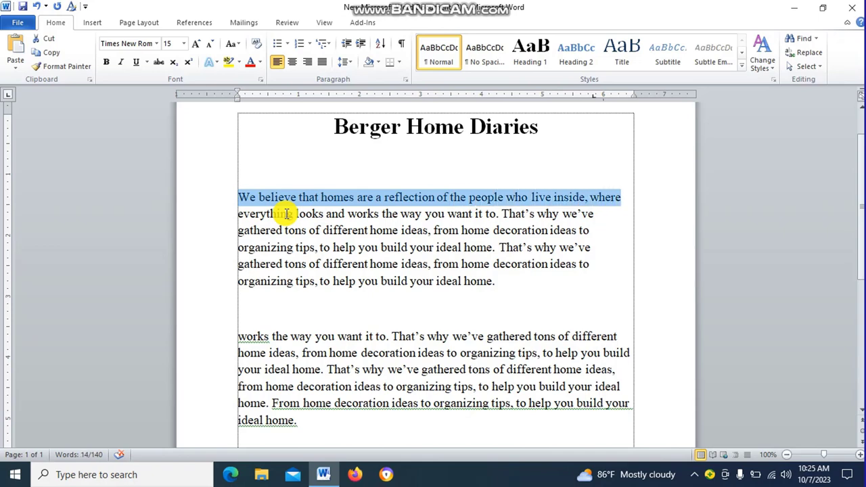
click(382, 214)
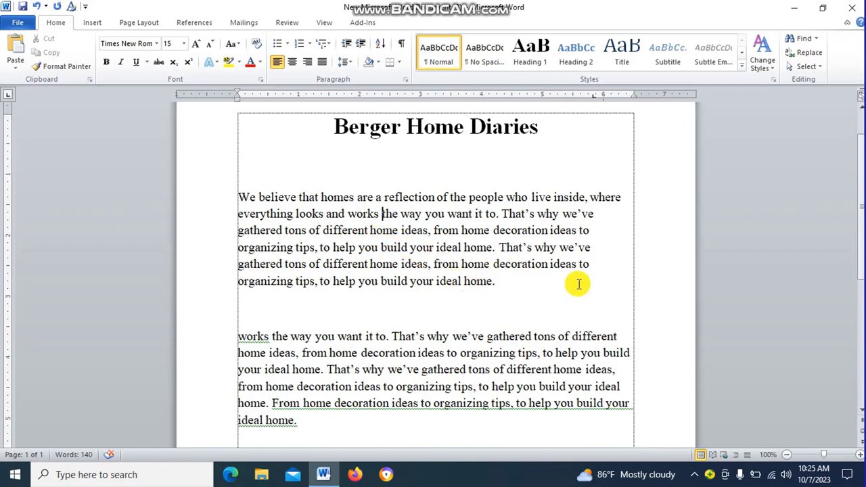
double_click(624, 198)
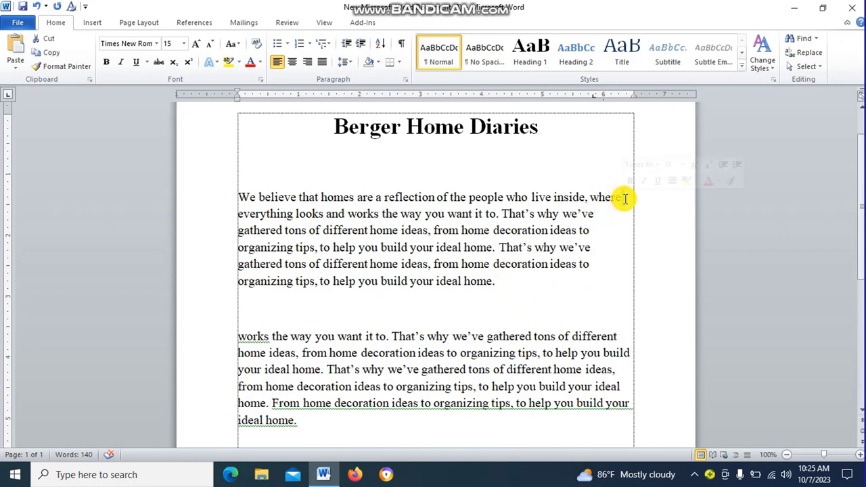
click(625, 198)
key(Return)
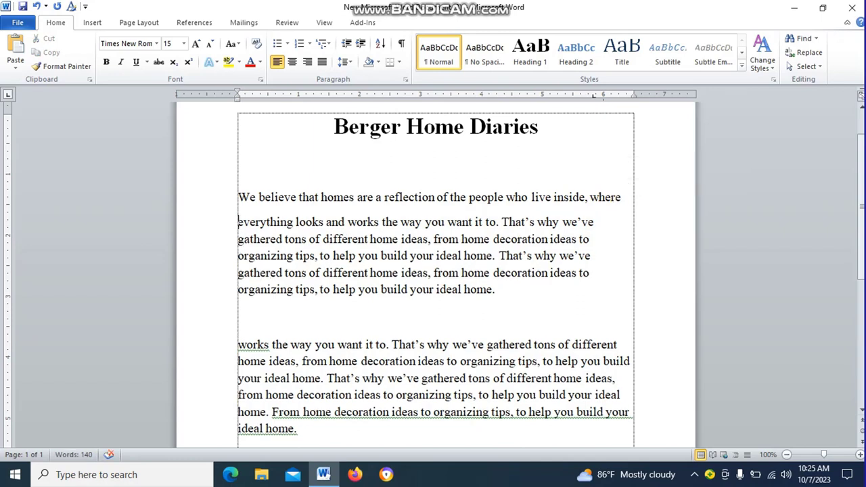
key(Return)
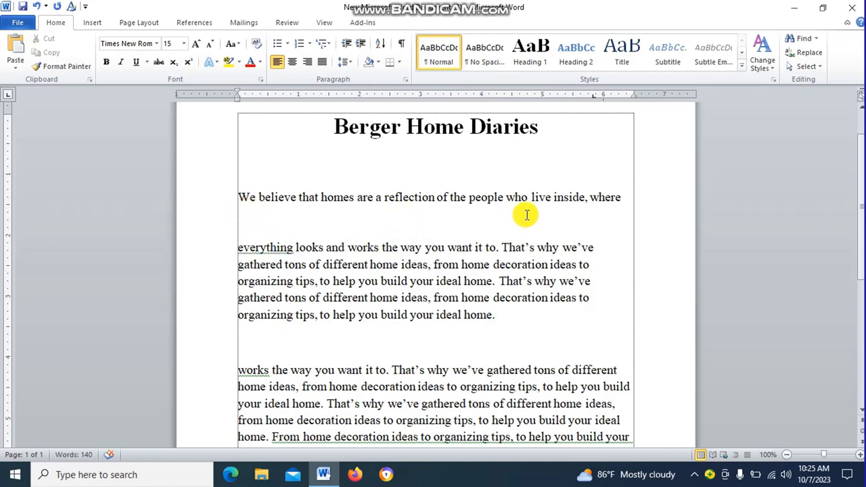
key(Delete)
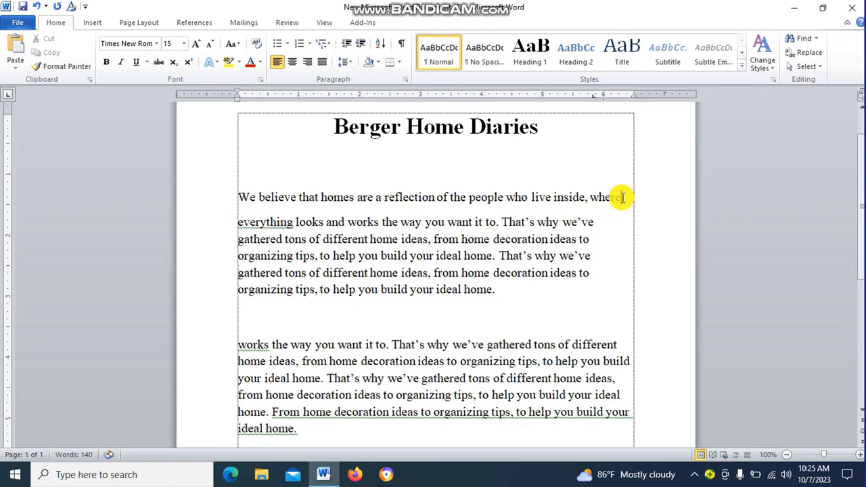
key(Delete)
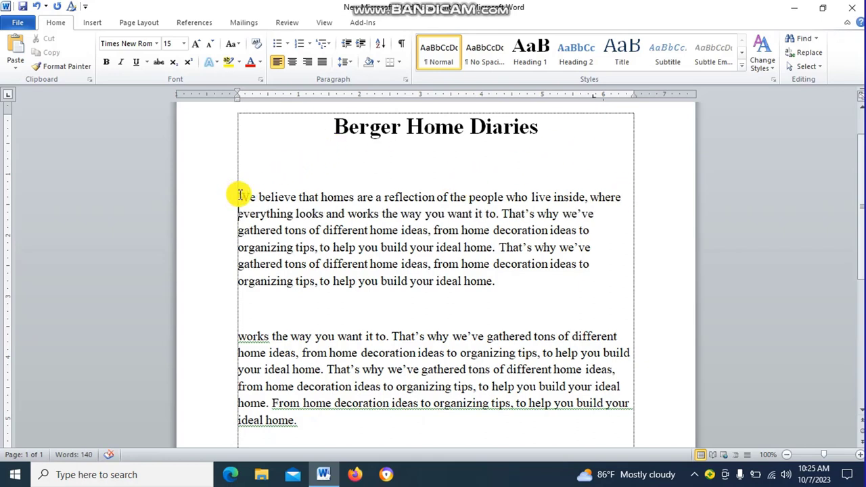
click(335, 127)
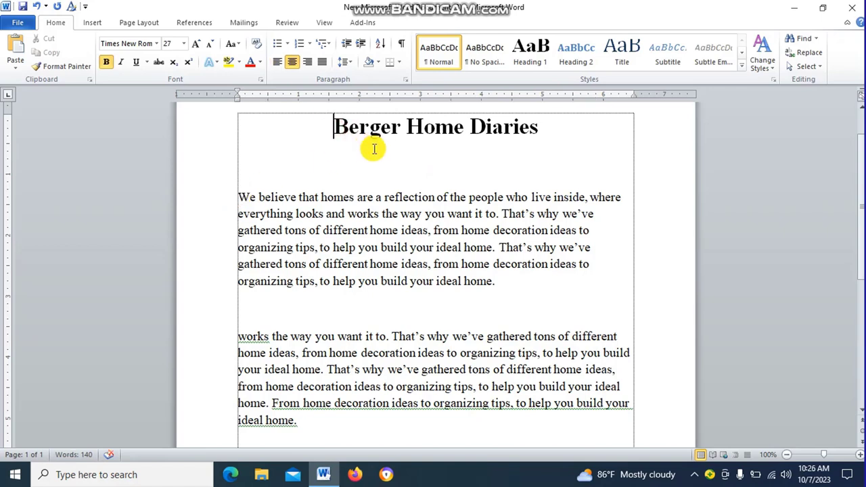
key(Delete)
key(Delete)
key(Delete)
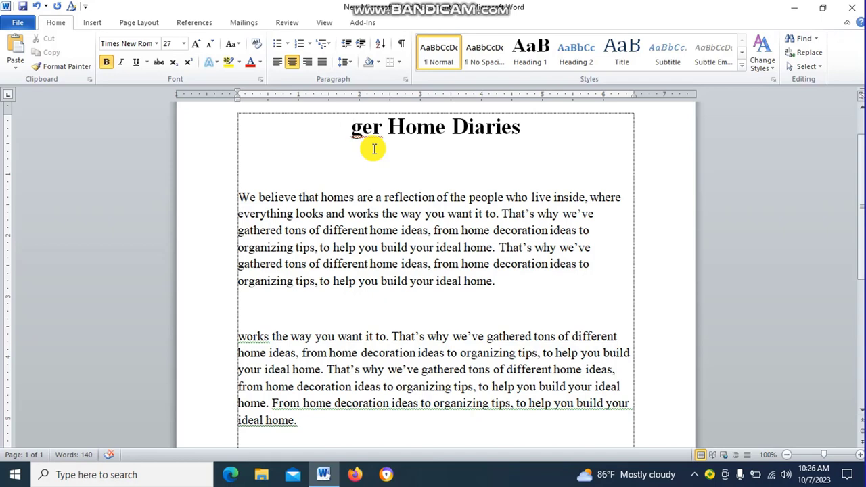
key(ctrl+z)
key(ctrl+z)
key(ctrl+z)
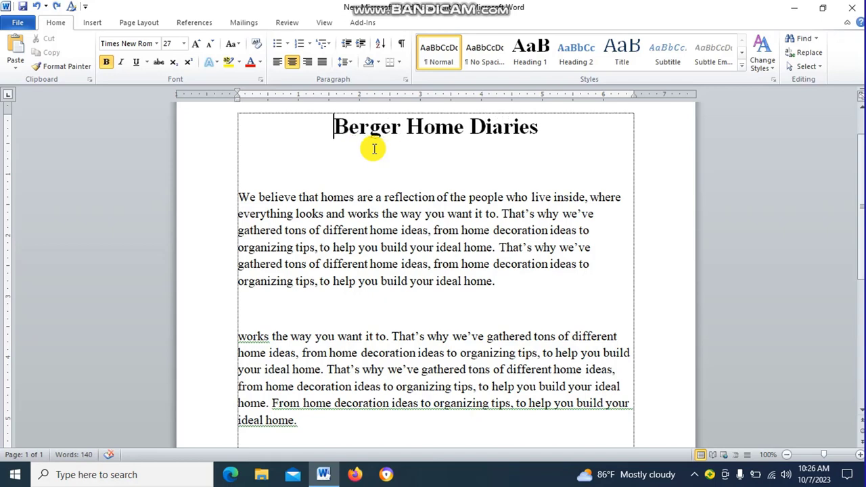
click(551, 127)
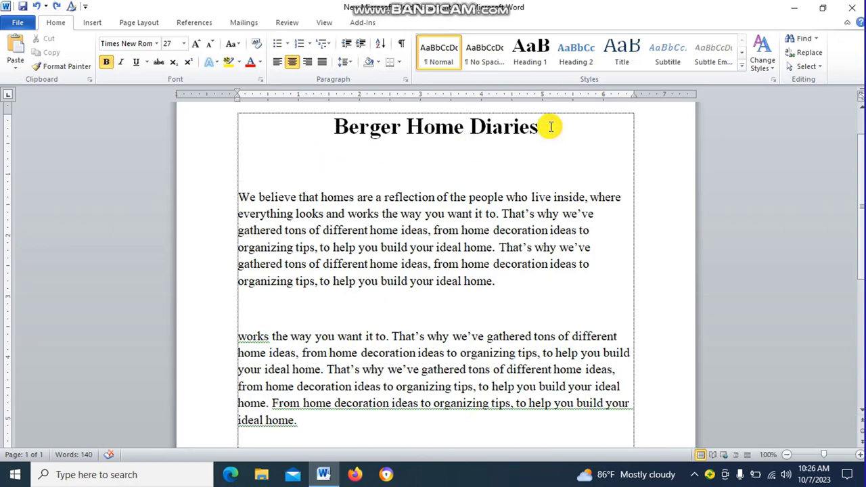
key(BackSpace)
key(BackSpace)
key(BackSpace)
key(BackSpace)
key(BackSpace)
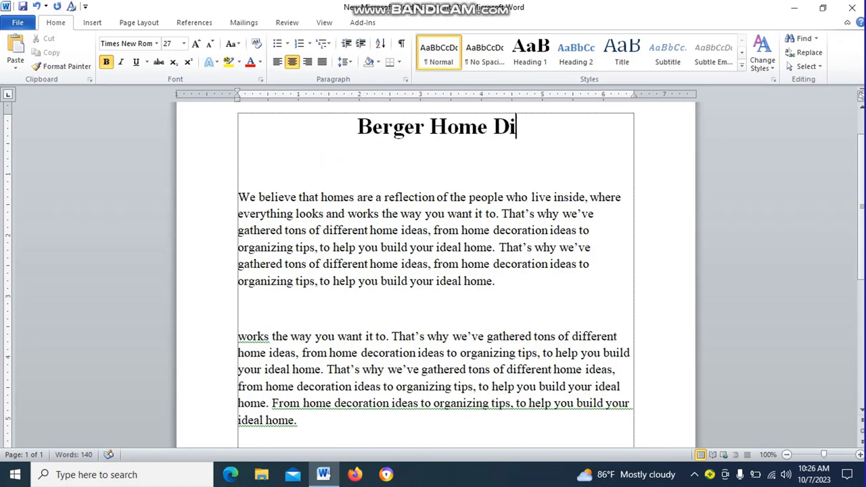
key(ctrl+z)
key(ctrl+z)
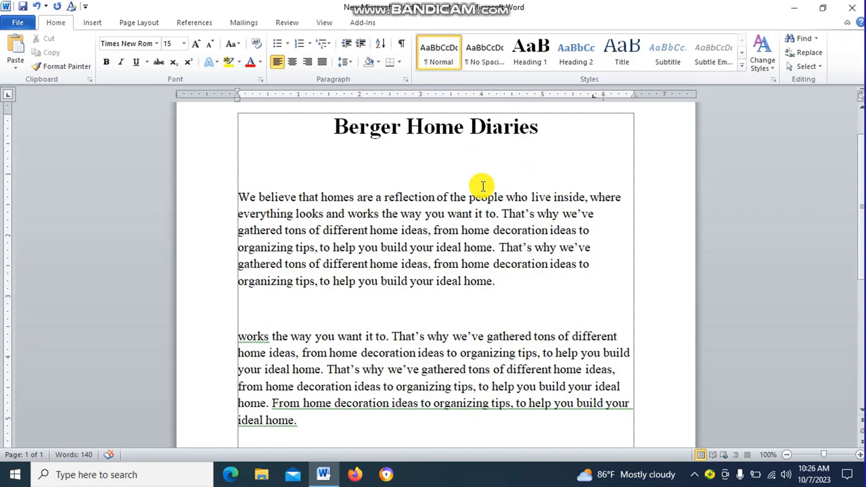
Cycle the title through left, right and center alignment, leaving it centered.
click(337, 128)
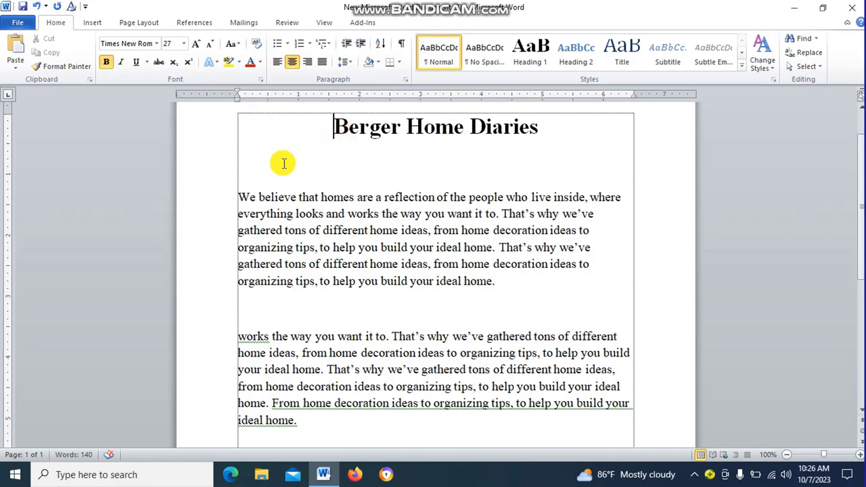
key(ctrl+l)
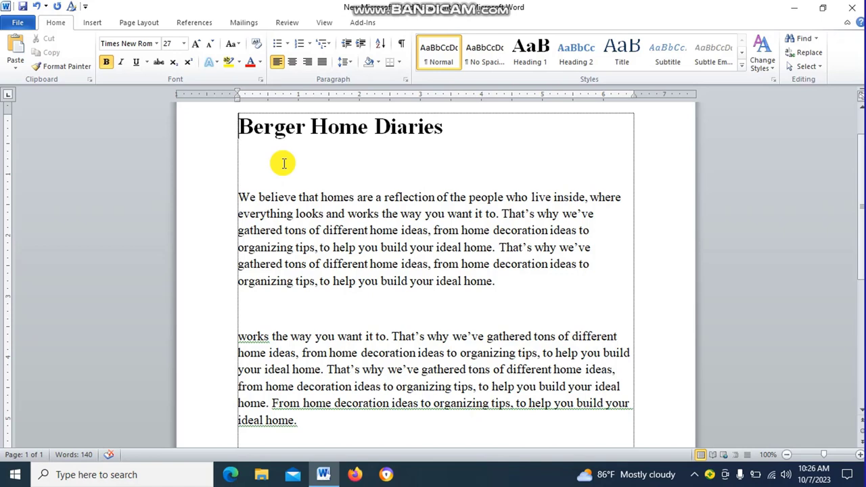
key(ctrl+r)
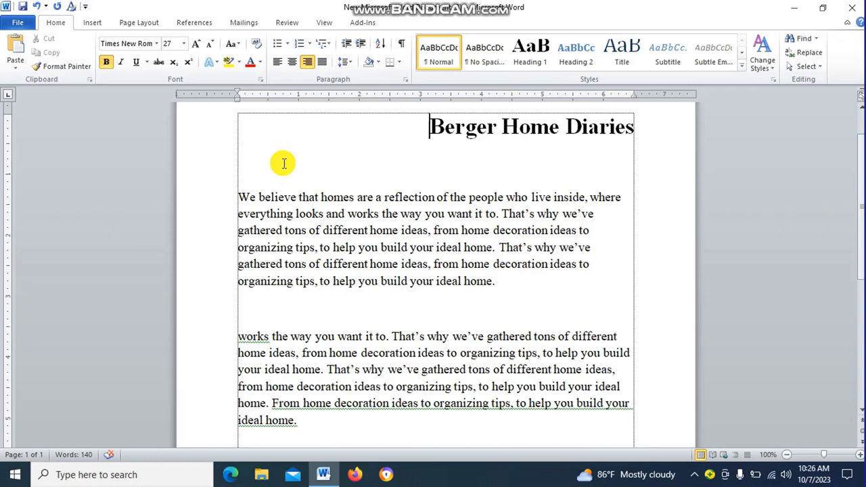
key(ctrl+e)
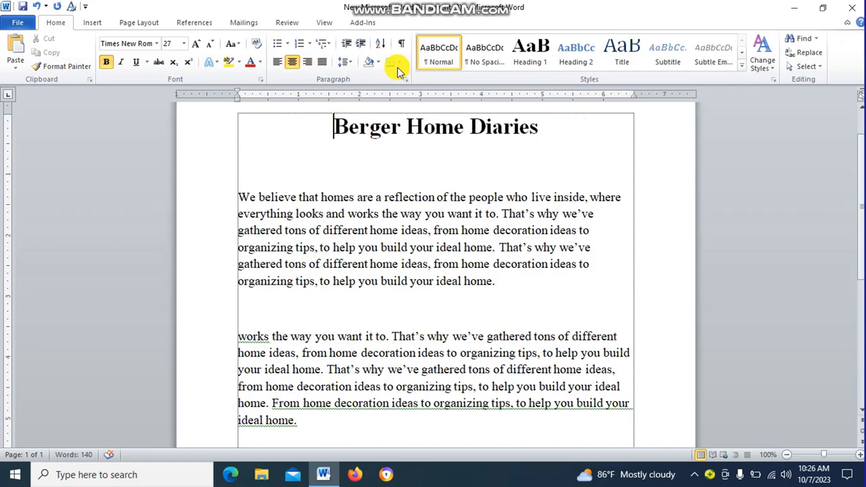
click(278, 65)
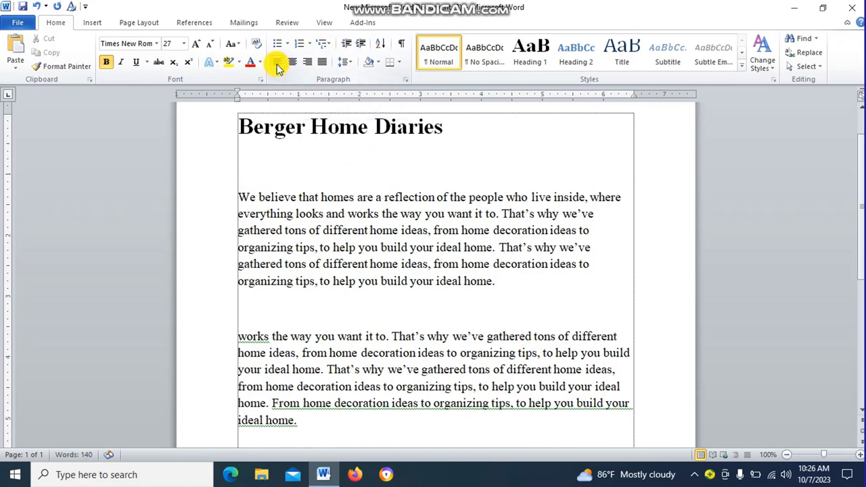
click(308, 63)
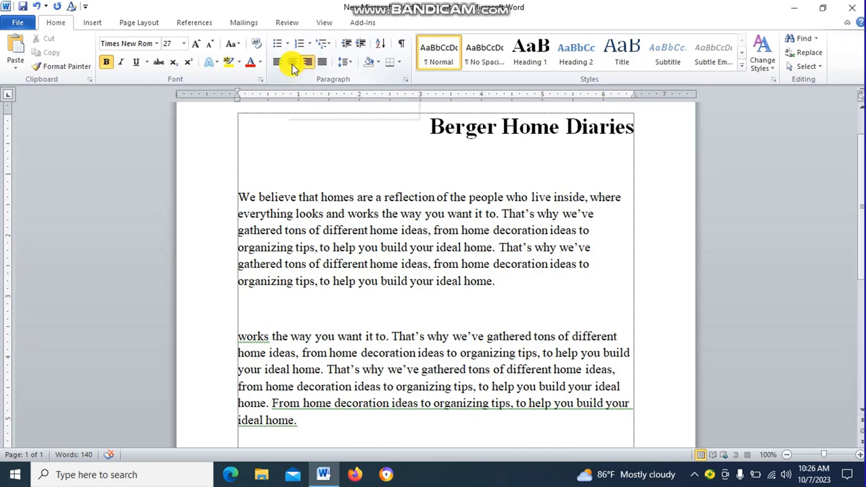
click(292, 67)
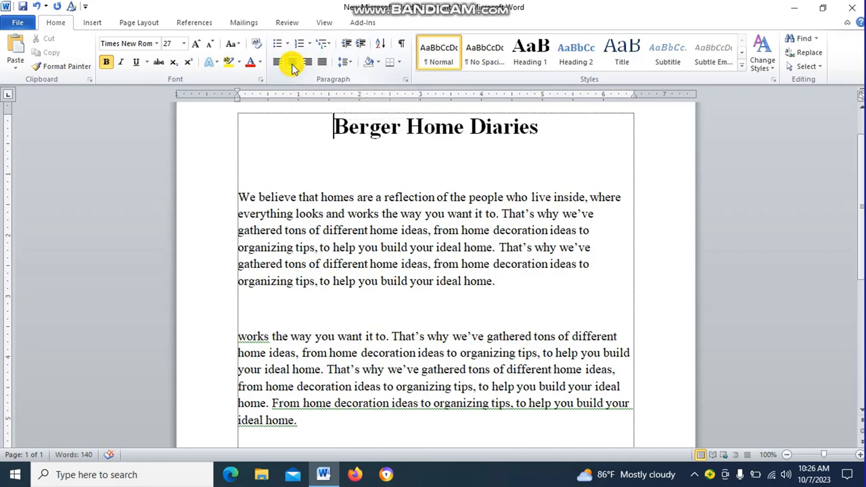
click(603, 217)
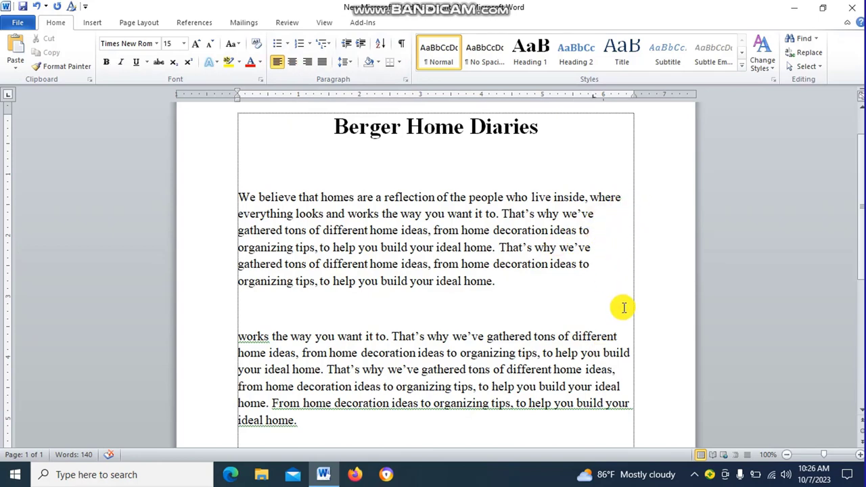
Justify the first body paragraph, beginning 'We', to both margins.
double_click(244, 196)
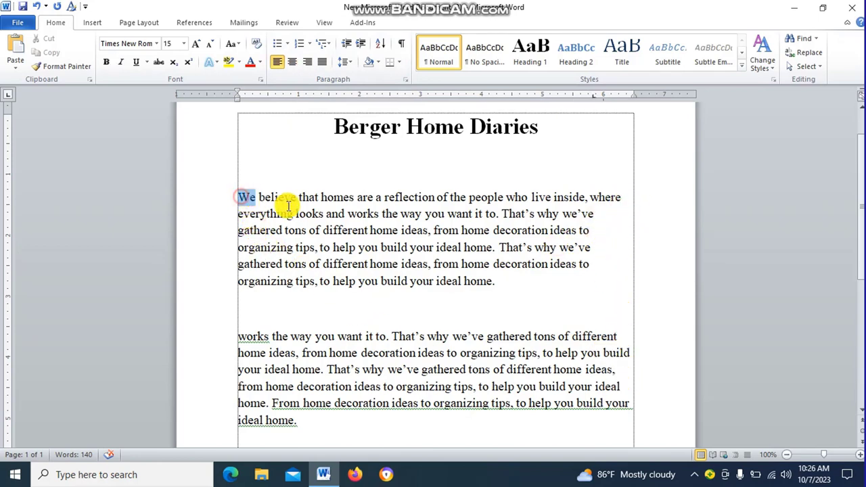
drag(287, 205, 504, 276)
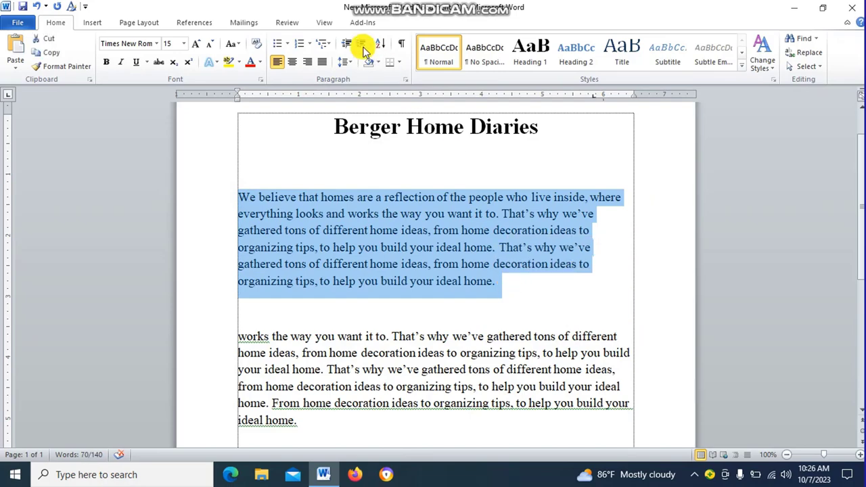
click(323, 63)
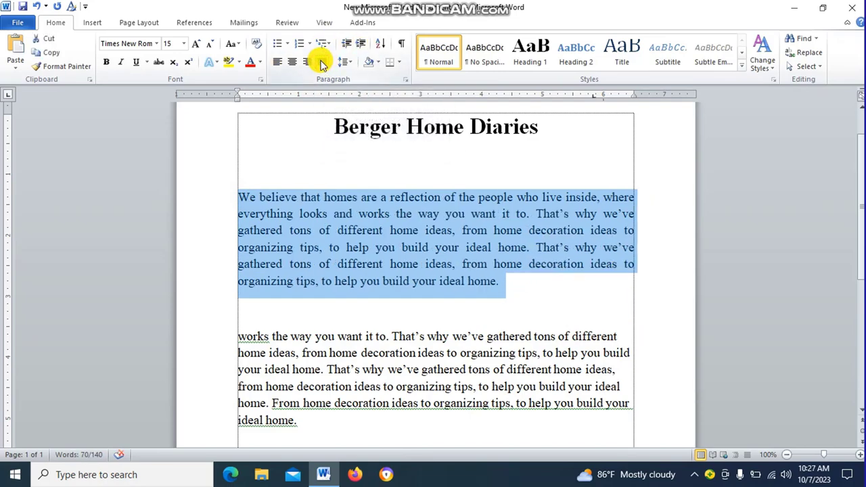
click(277, 62)
click(399, 263)
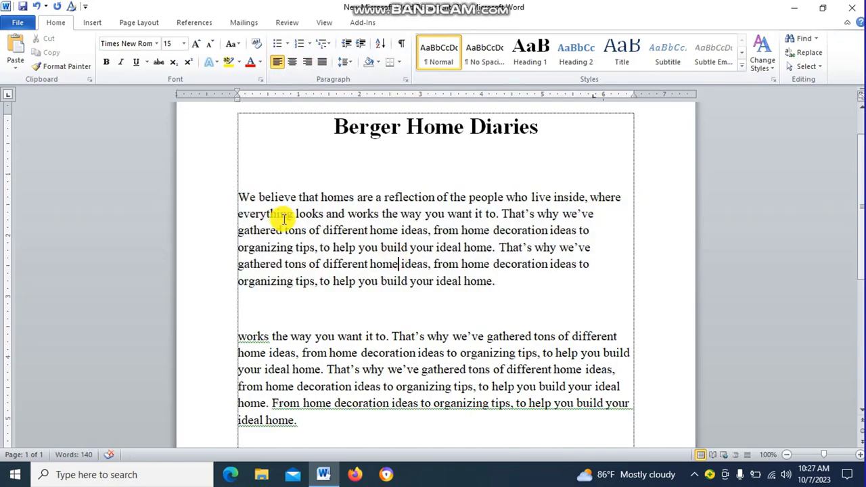
drag(239, 197, 501, 284)
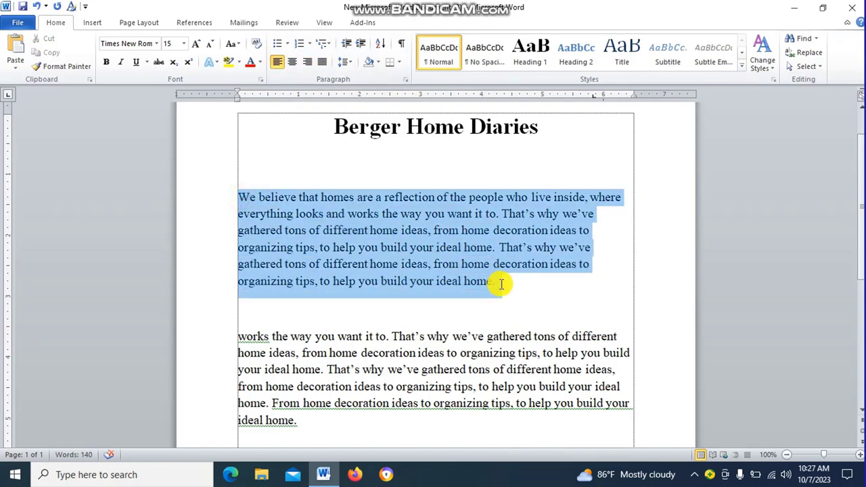
key(ctrl+j)
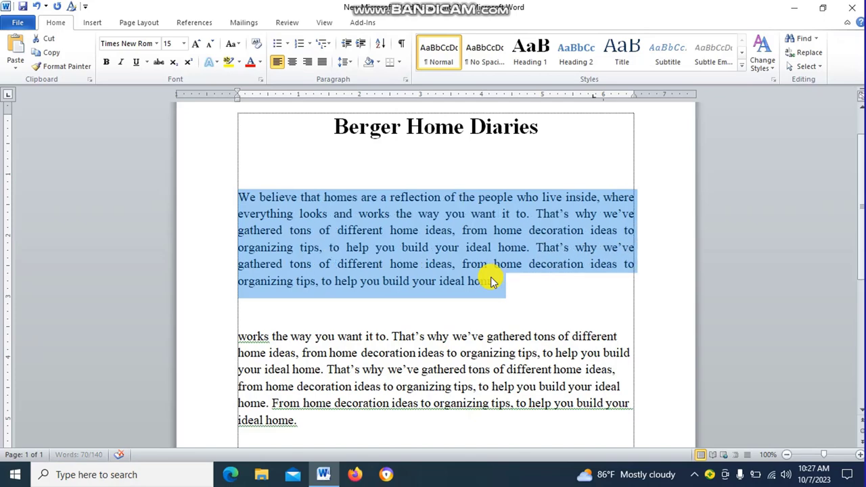
click(504, 279)
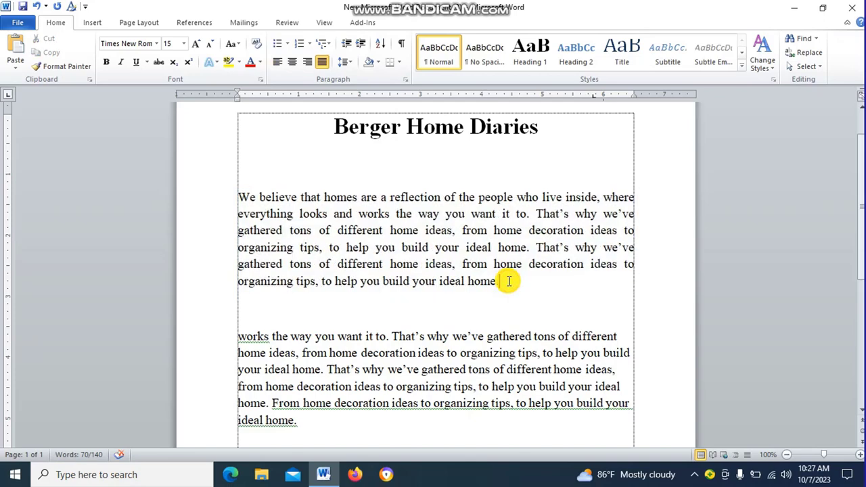
scroll(436, 264, up, 1)
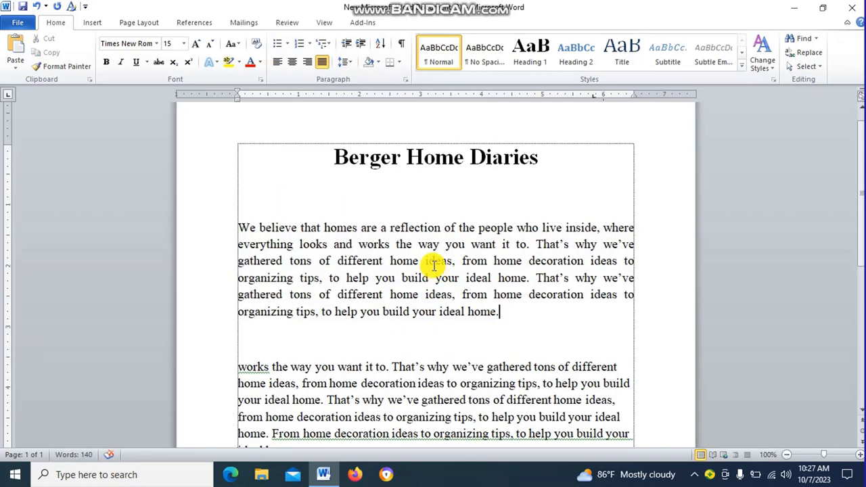
Set the 'Berger Home Diaries' heading font to Arial.
drag(328, 157, 539, 163)
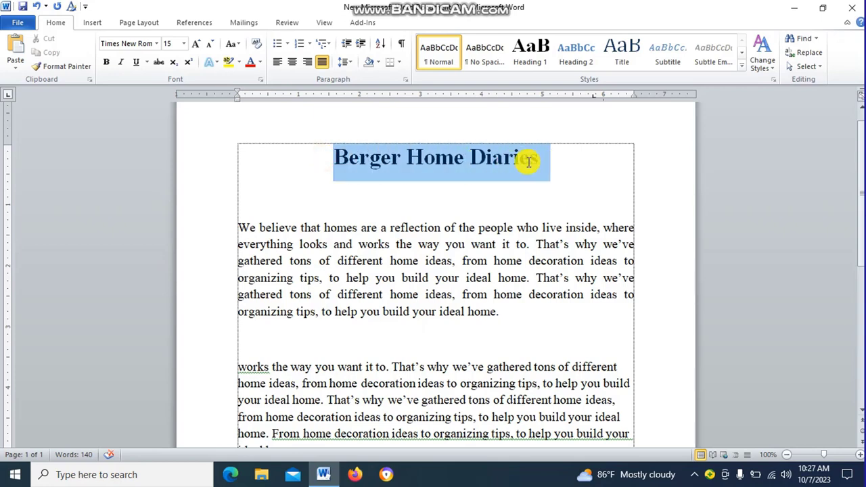
click(157, 45)
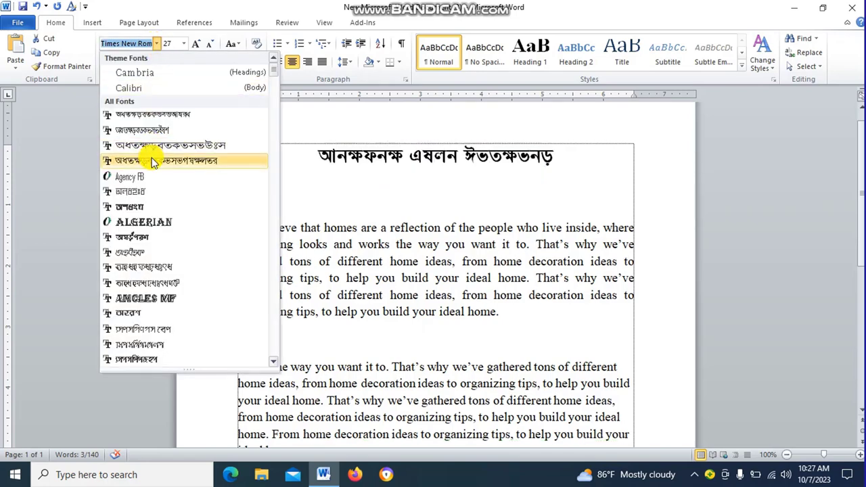
scroll(152, 162, down, 5)
scroll(152, 166, down, 1)
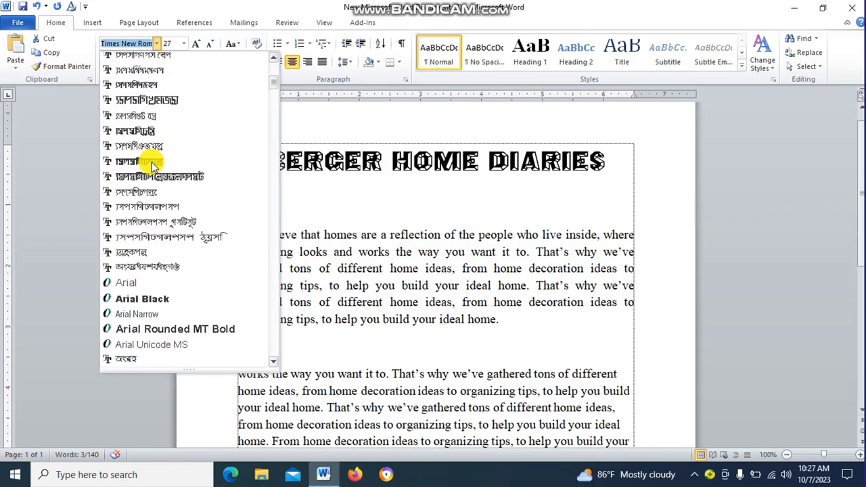
scroll(146, 182, down, 1)
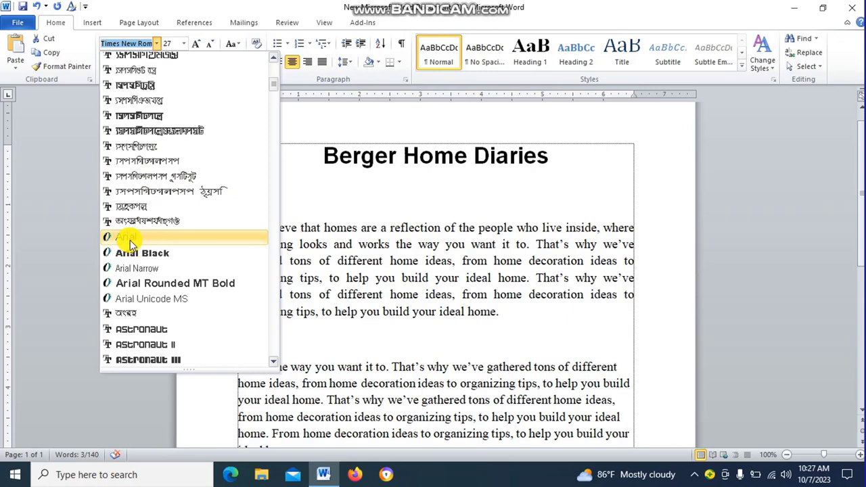
click(129, 239)
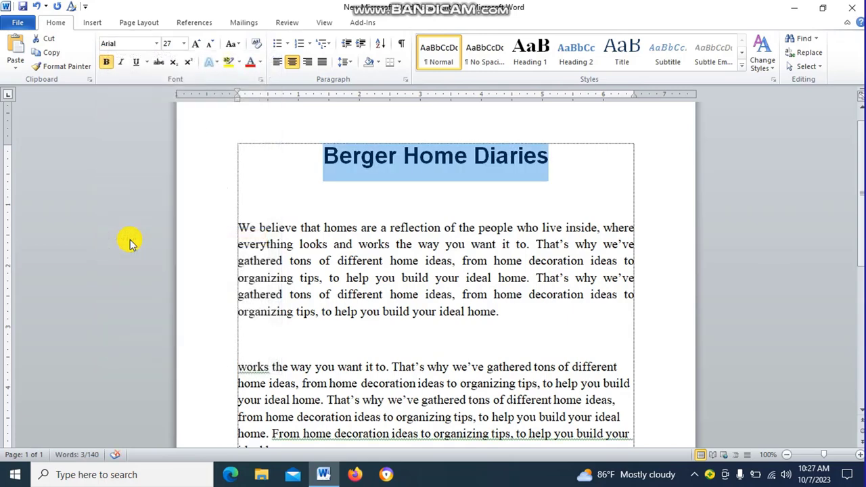
Colour the heading text dark blue from the Font Color palette.
click(252, 61)
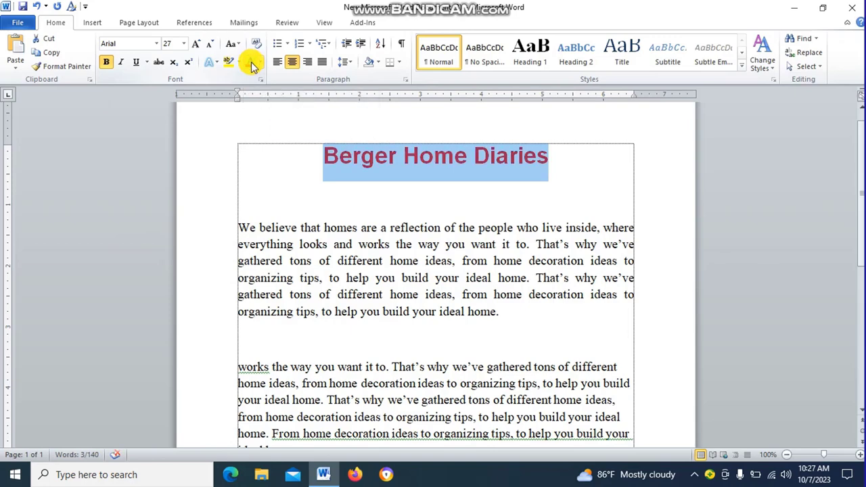
click(261, 63)
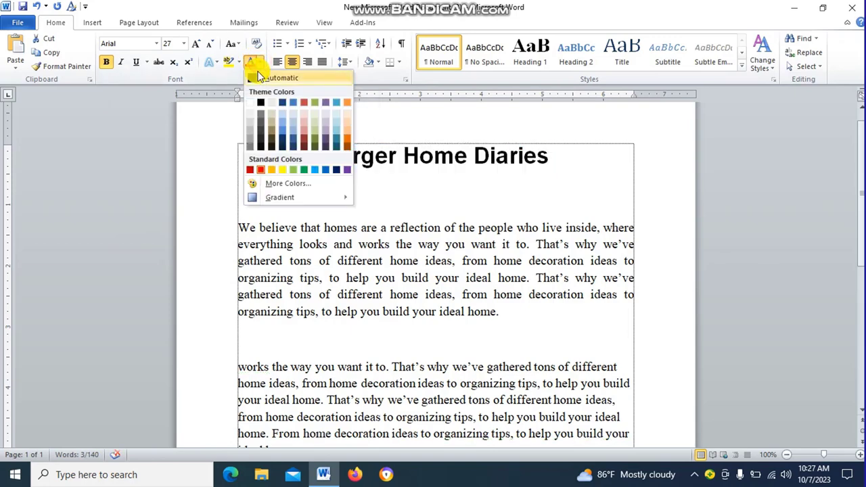
click(337, 173)
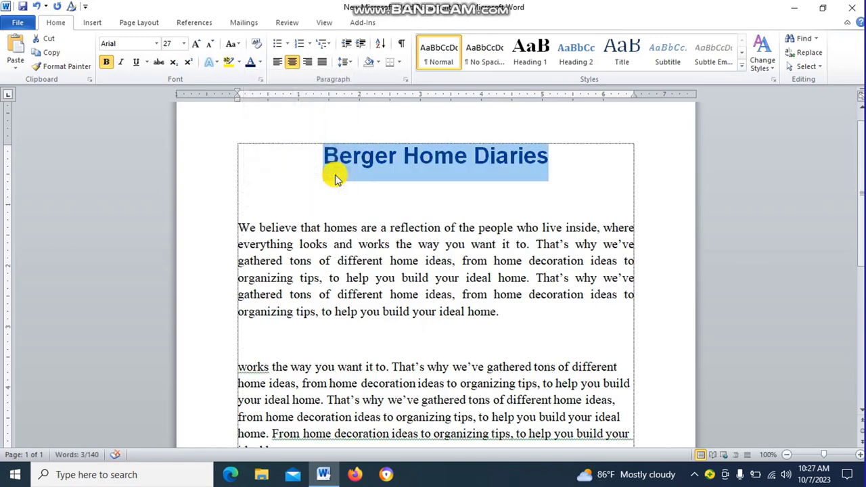
Enlarge the heading to 48 pt, then reduce it to 20 pt.
click(325, 157)
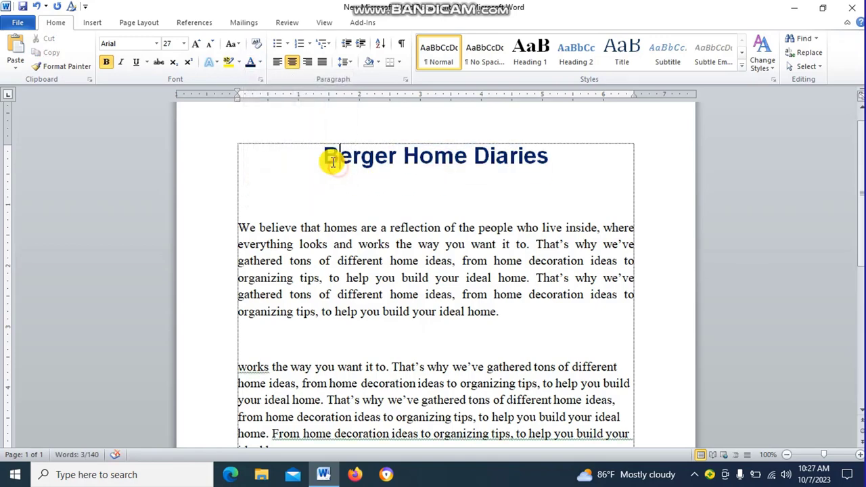
drag(325, 157, 518, 159)
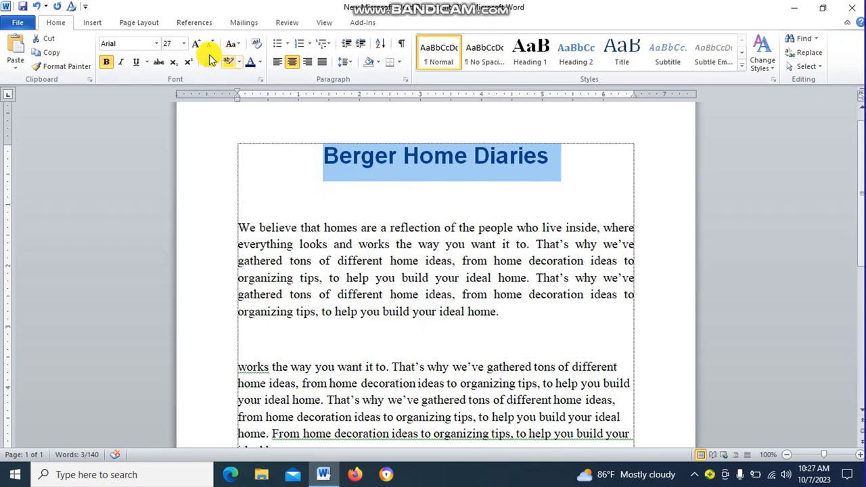
click(183, 43)
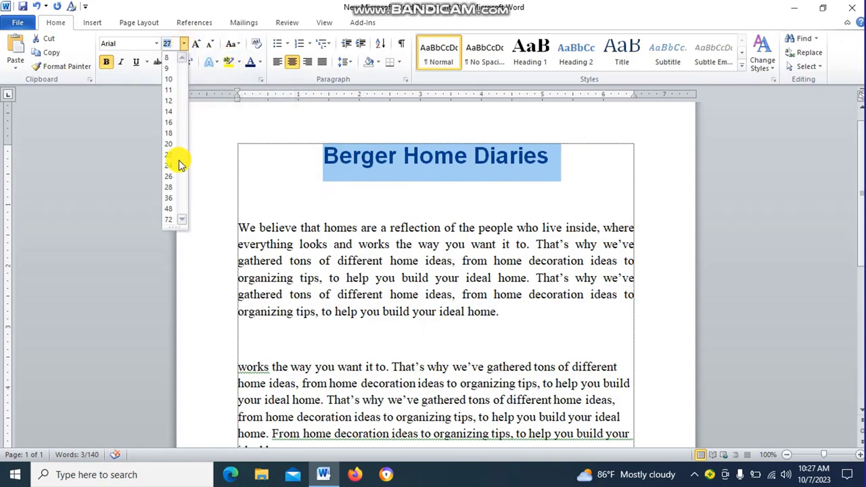
click(173, 211)
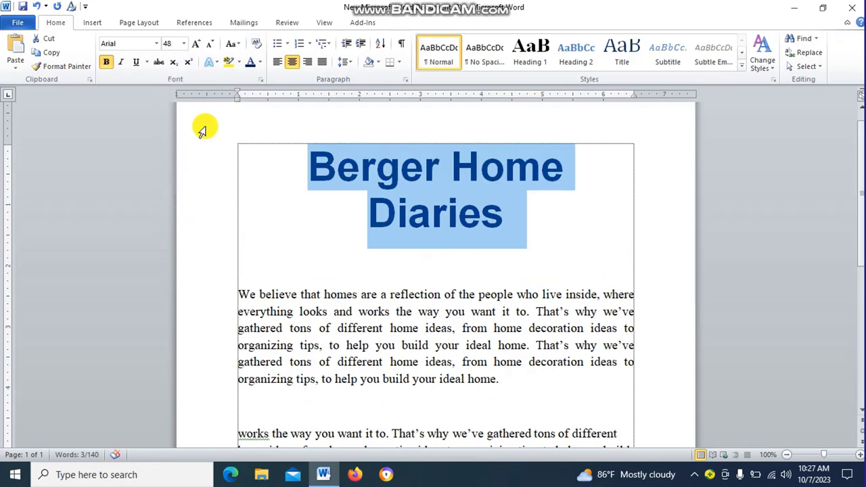
click(184, 45)
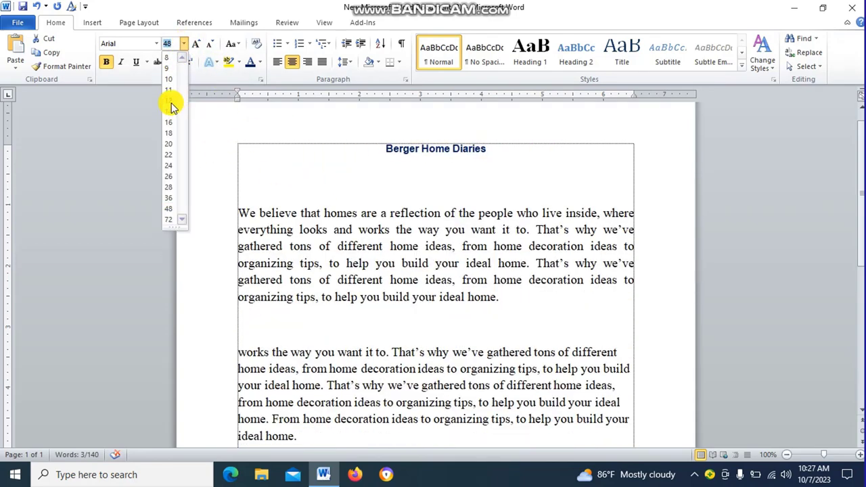
click(170, 144)
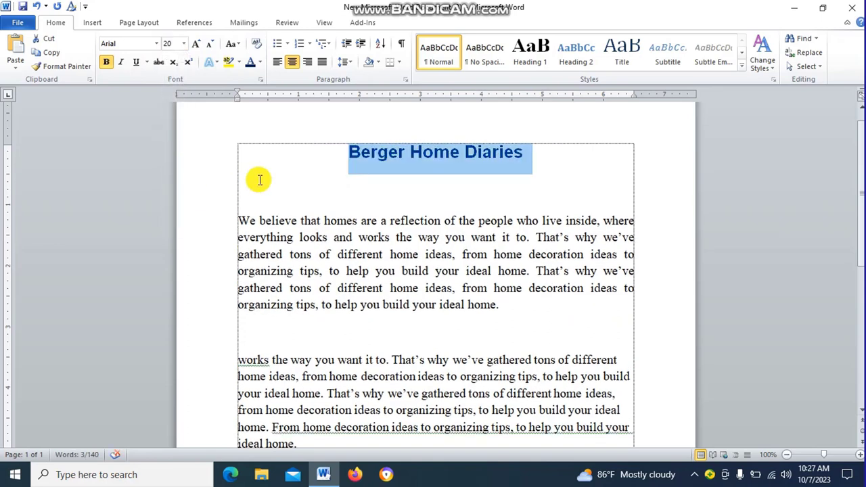
click(350, 170)
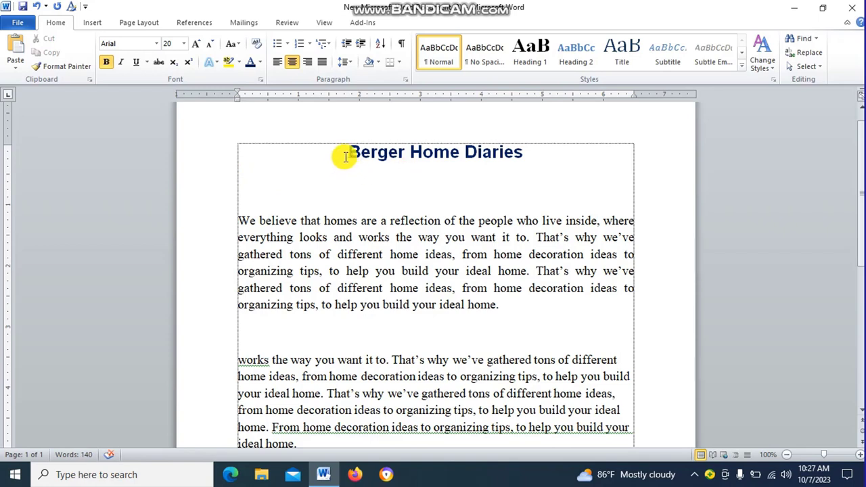
drag(344, 153, 400, 155)
click(405, 153)
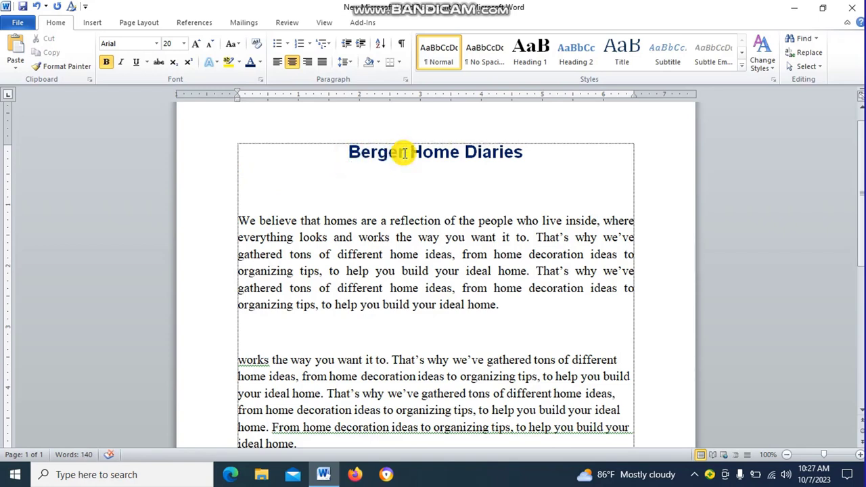
Correct the heading's first word so it reads 'Berger' again.
key(BackSpace)
key(BackSpace)
key(BackSpace)
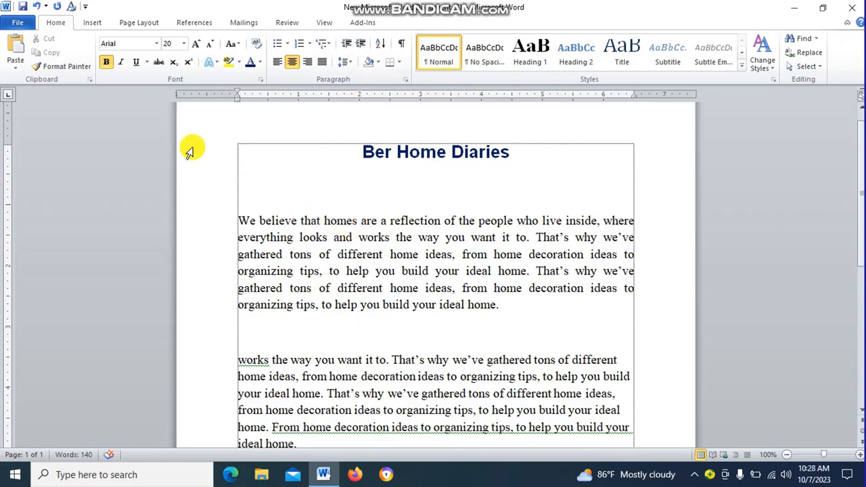
click(41, 6)
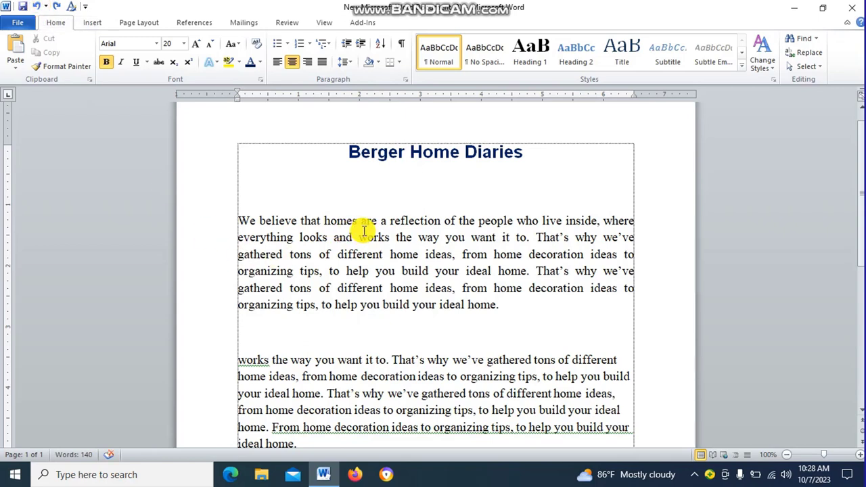
key(BackSpace)
key(BackSpace)
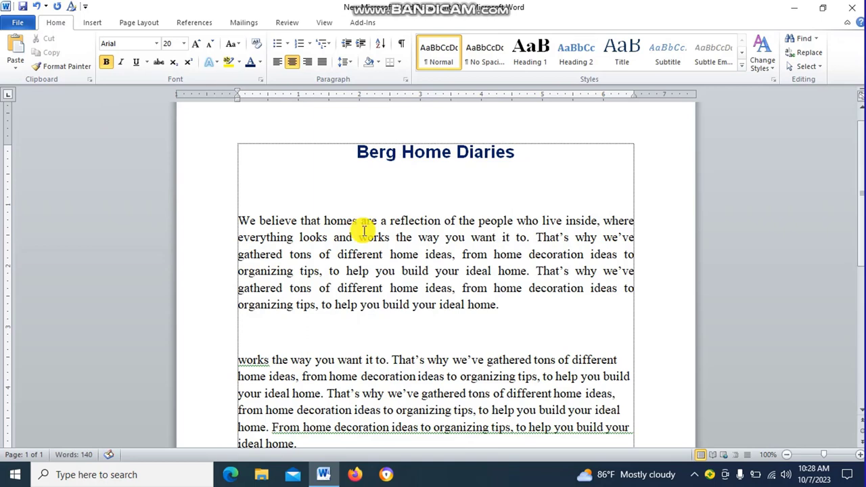
text(er)
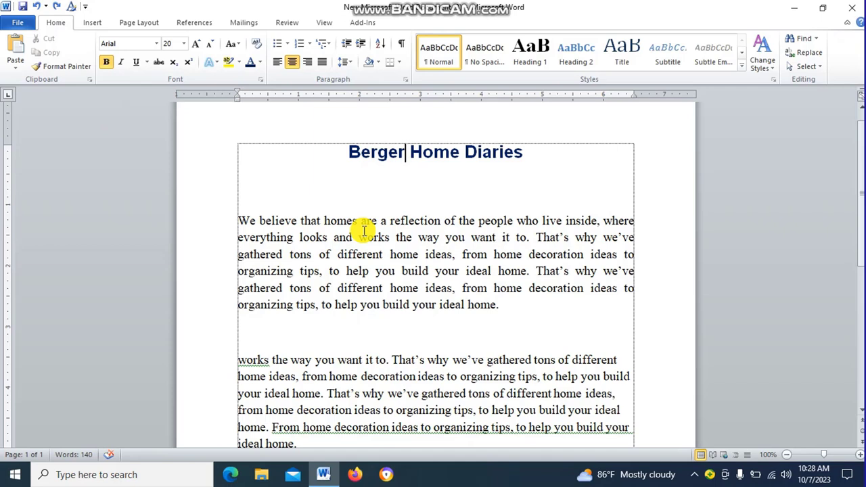
key(BackSpace)
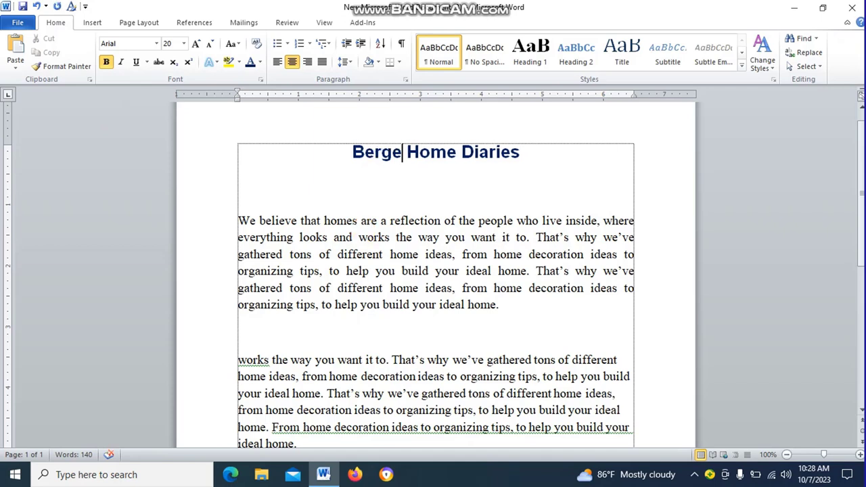
key(BackSpace)
key(BackSpace)
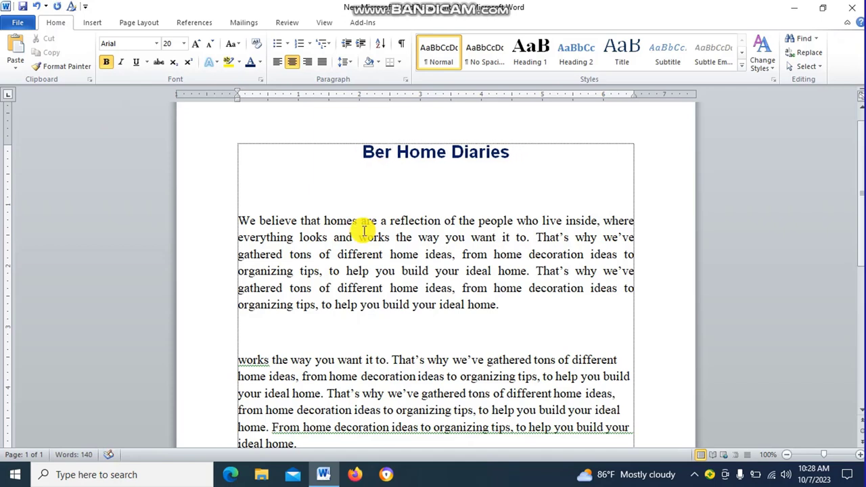
text(ger)
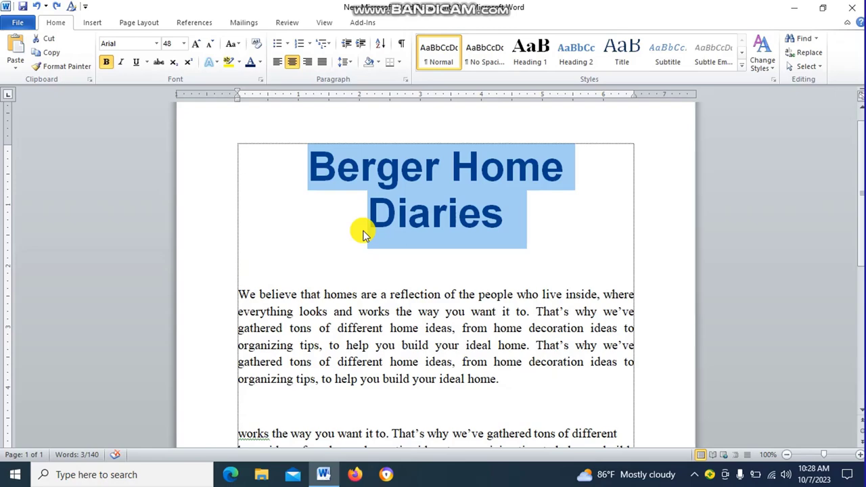
Delete the blank lines between the heading and the first paragraph.
click(354, 236)
click(538, 259)
click(511, 230)
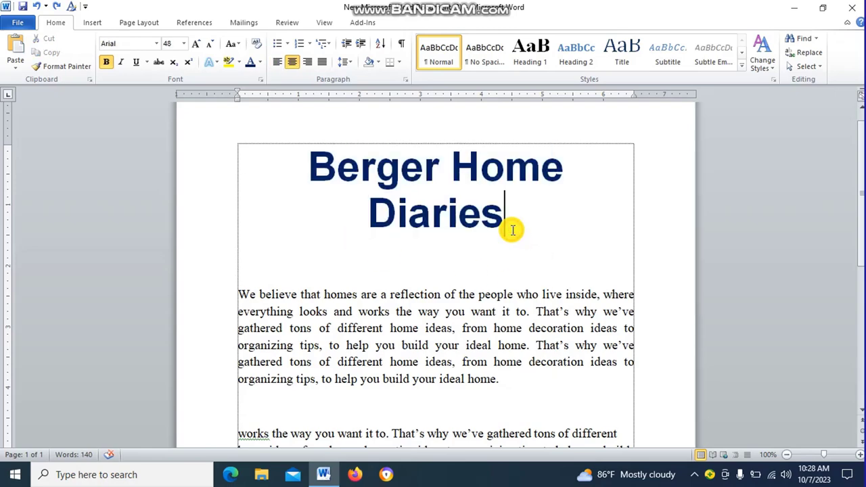
key(Delete)
key(Delete)
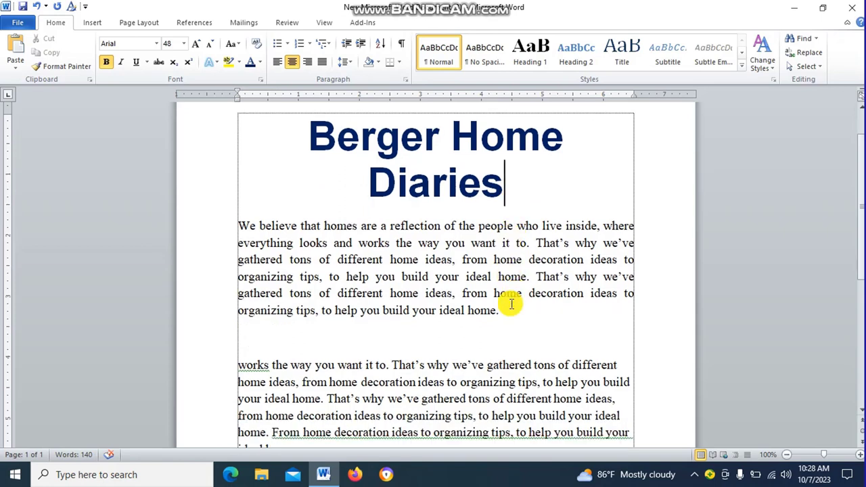
Save the document with Ctrl+S and the Quick Access Toolbar Save button.
click(511, 304)
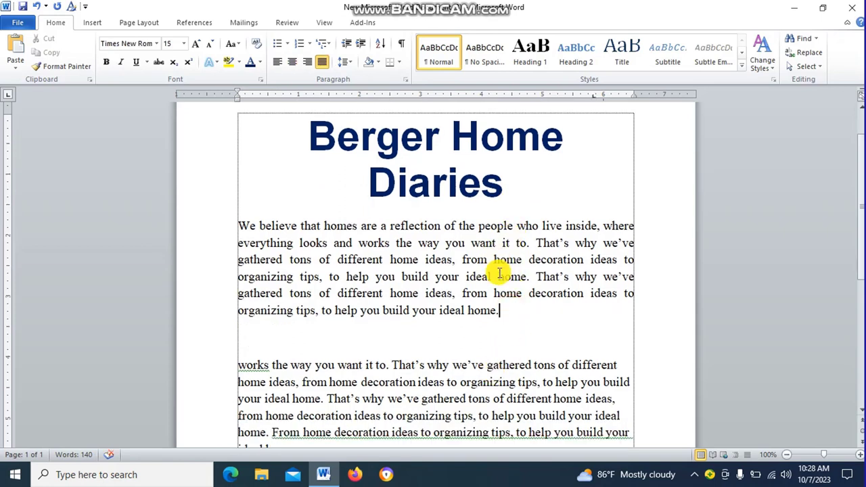
key(ctrl+s)
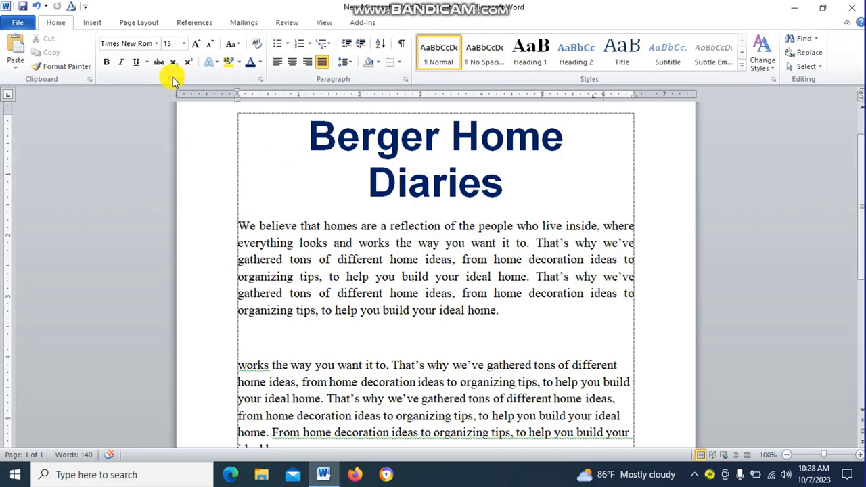
click(24, 8)
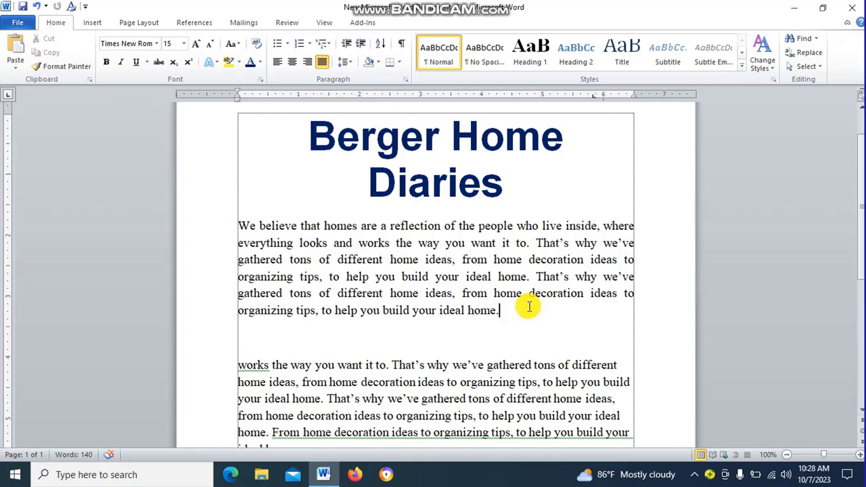
scroll(529, 307, down, 2)
click(469, 316)
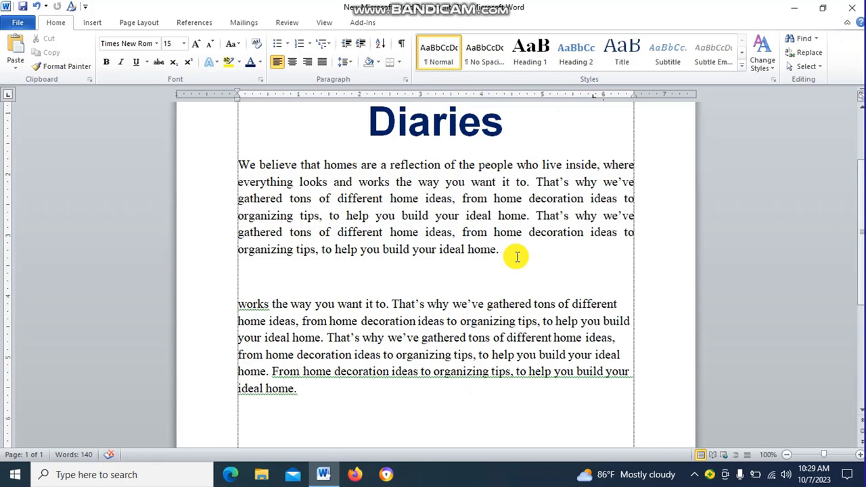
scroll(517, 256, up, 2)
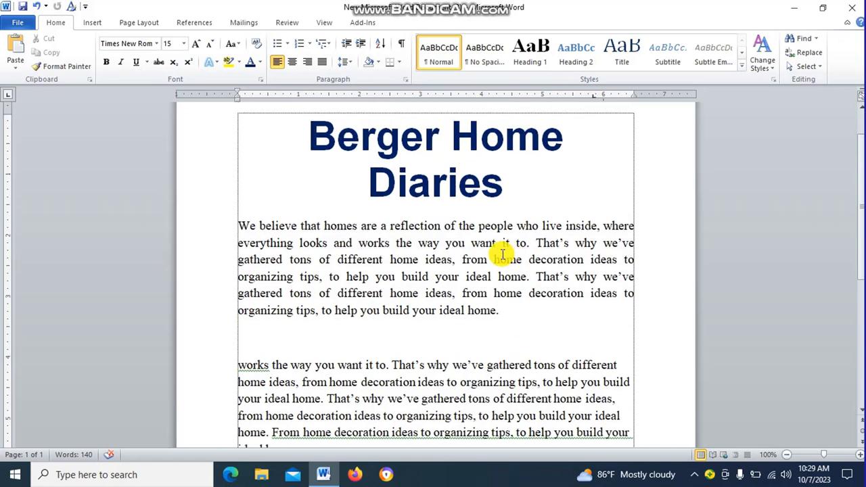
scroll(503, 255, up, 2)
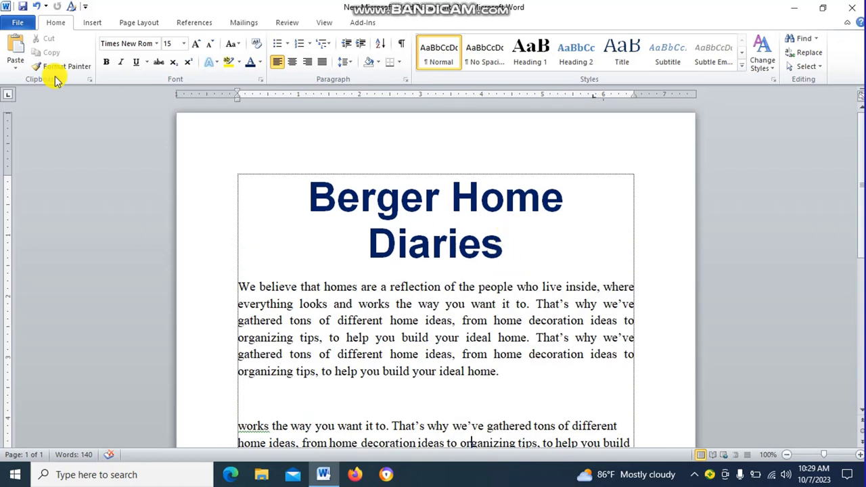
Save As a Desktop copy, changing the name's '(3)' to '4'.
click(18, 25)
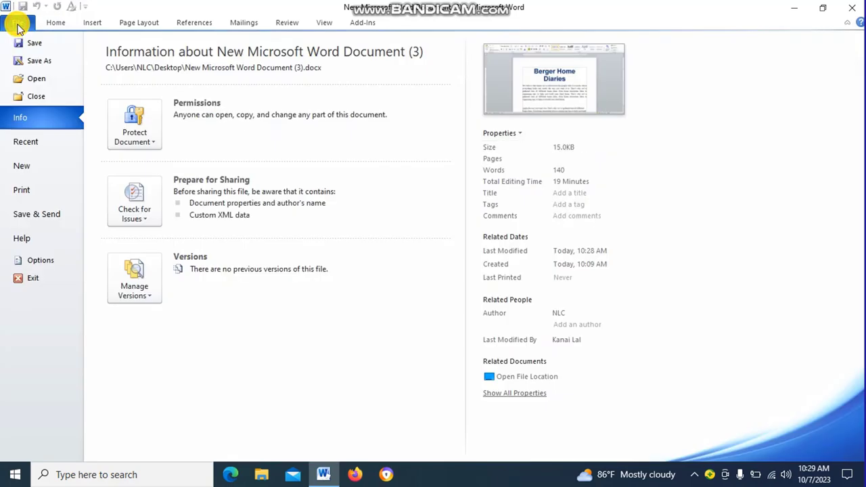
click(36, 59)
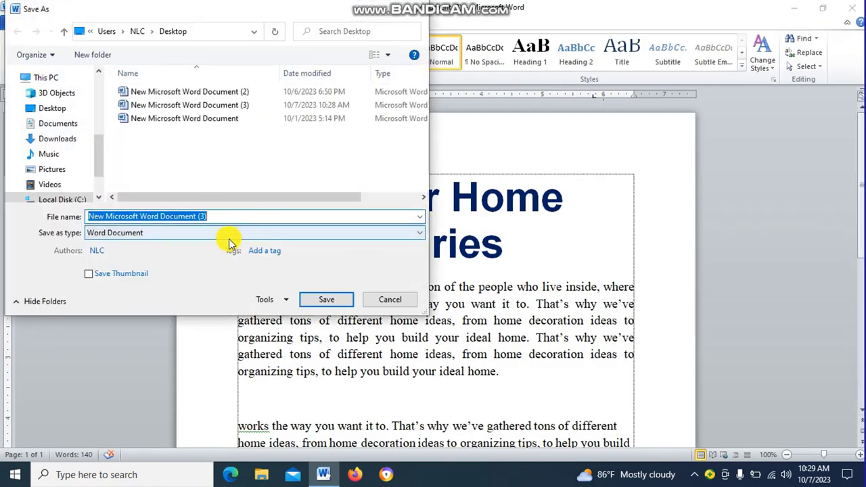
shift+click(203, 216)
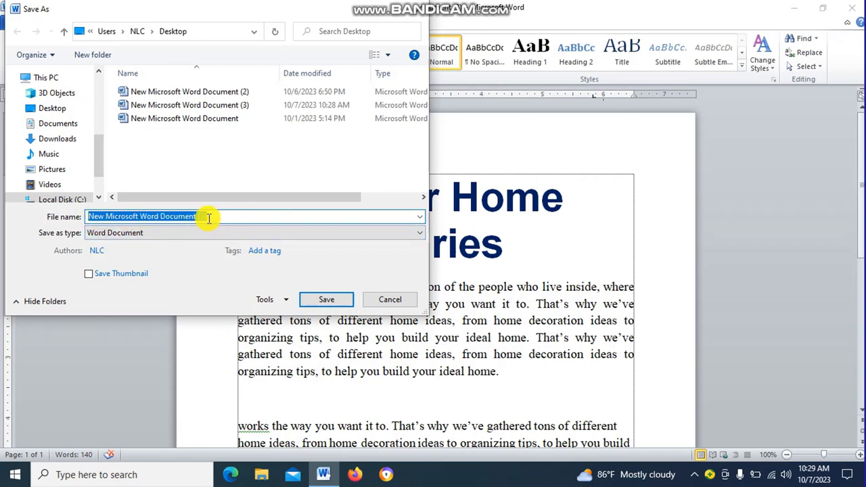
drag(208, 217, 230, 214)
click(231, 214)
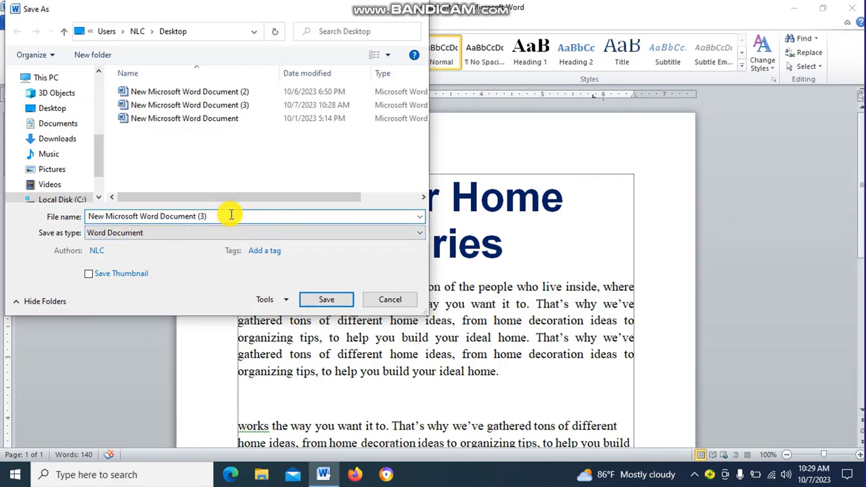
key(BackSpace)
key(BackSpace)
key(BackSpace)
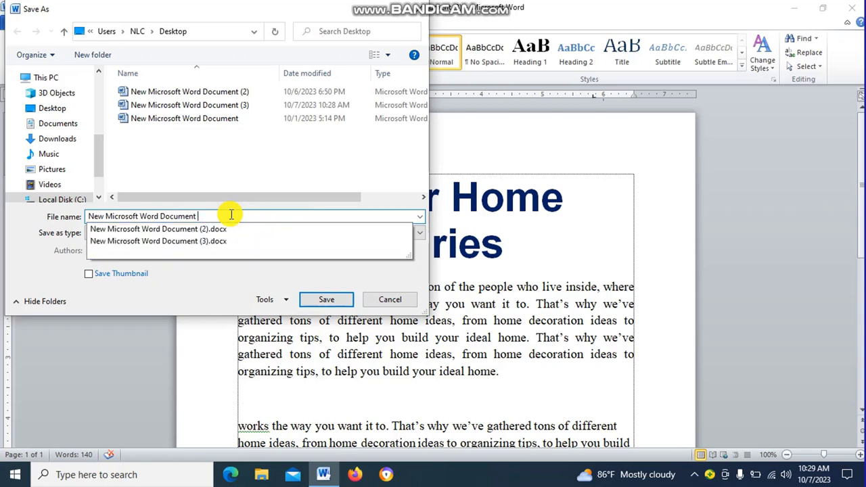
text(4)
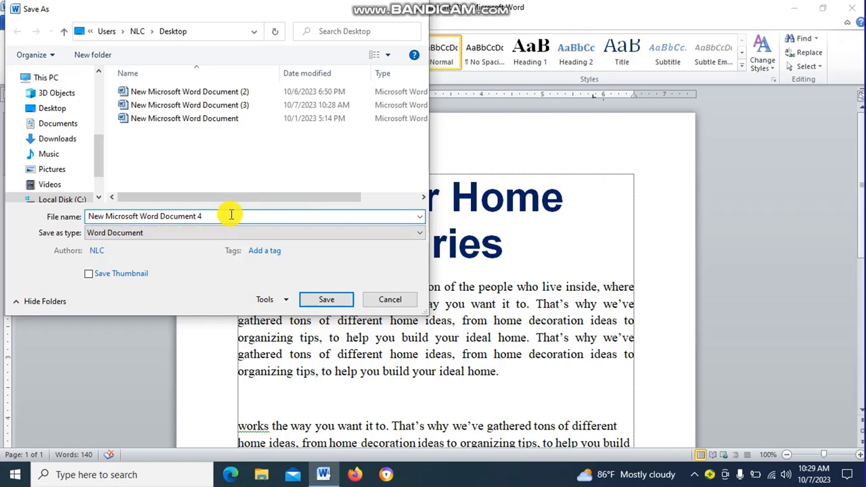
click(339, 301)
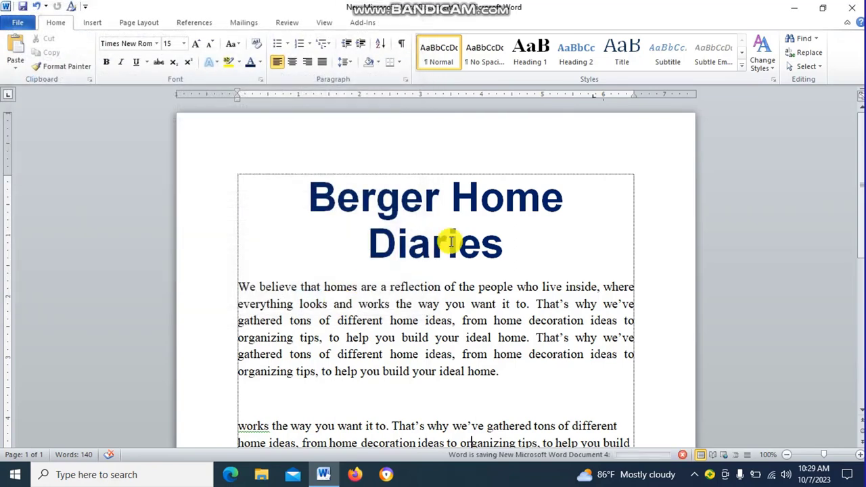
Minimize Word, then browse This PC to the Desktop folder to find 'New Microsoft Word Document 4' and close Explorer.
click(482, 209)
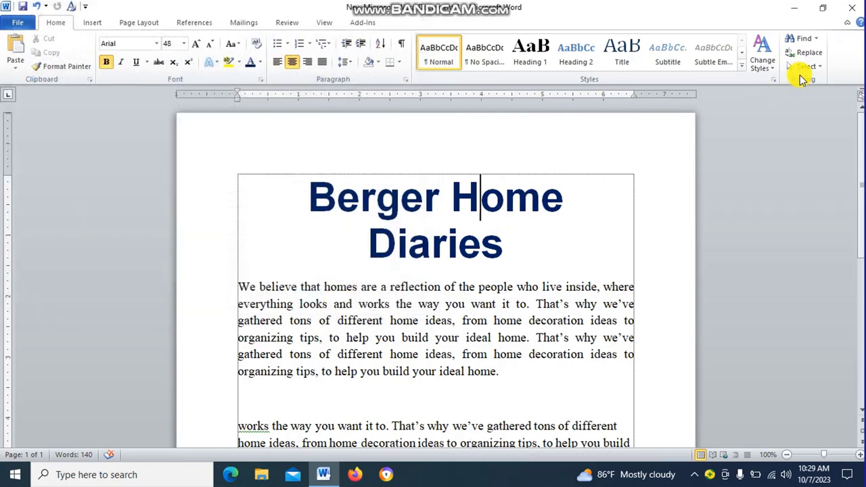
click(799, 11)
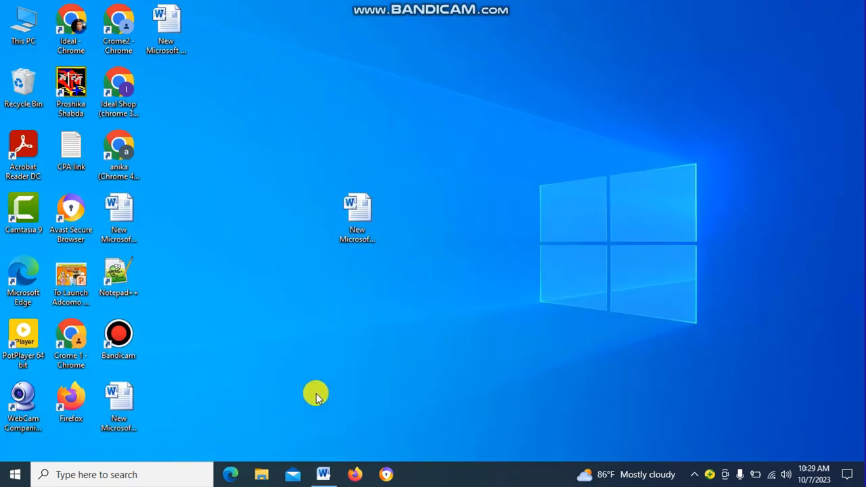
double_click(26, 38)
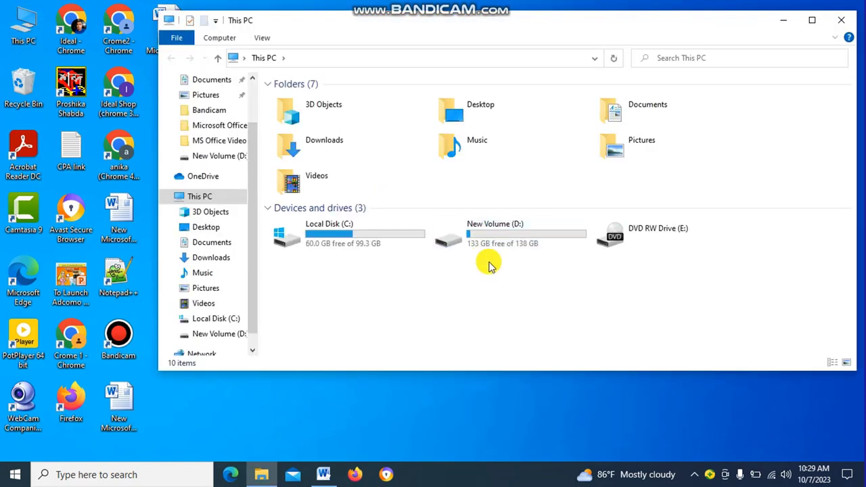
double_click(504, 245)
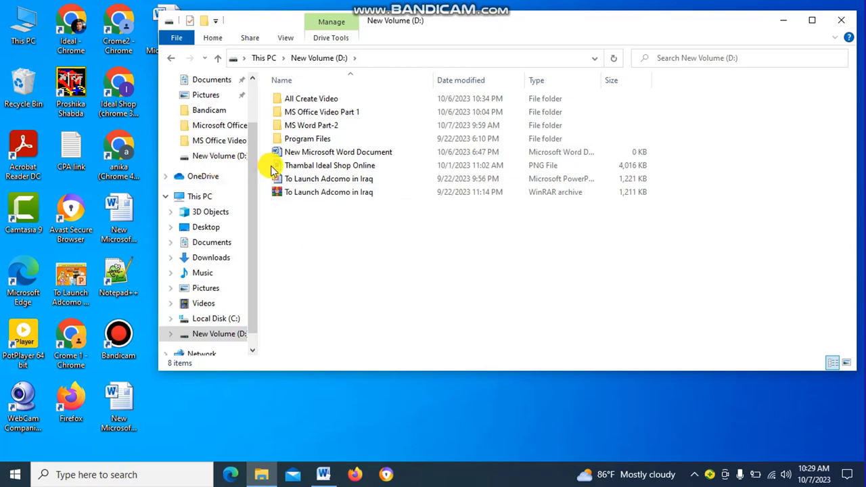
click(170, 58)
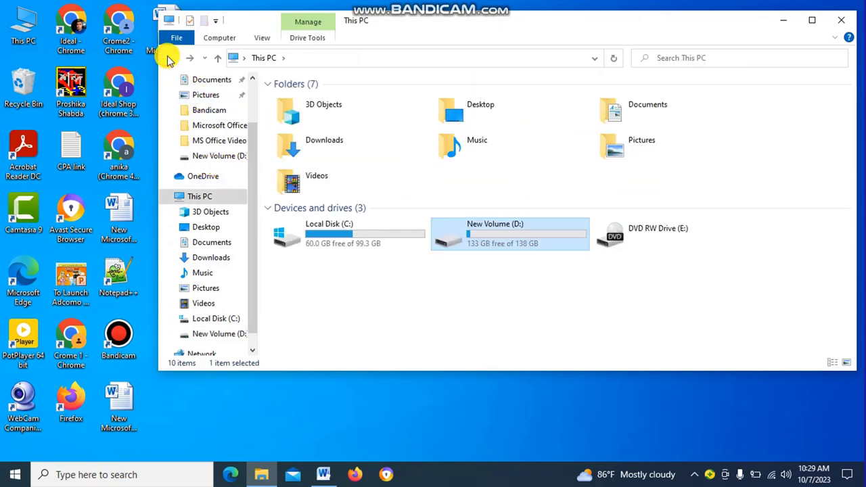
double_click(493, 122)
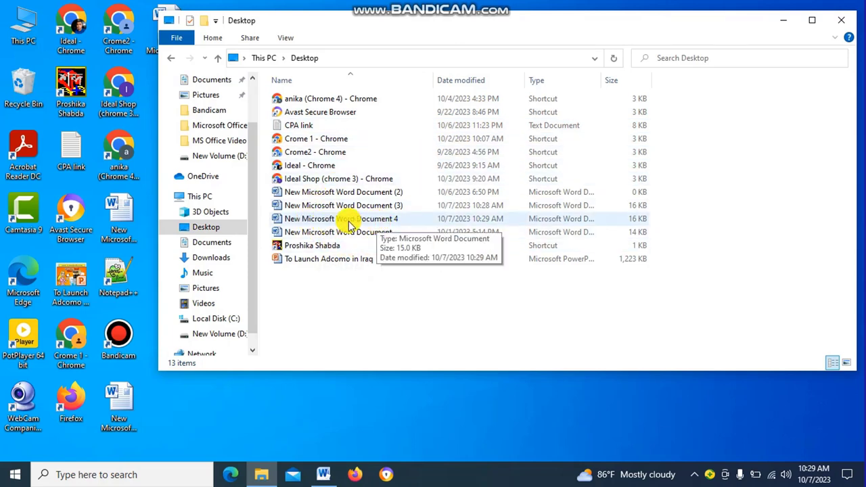
click(839, 21)
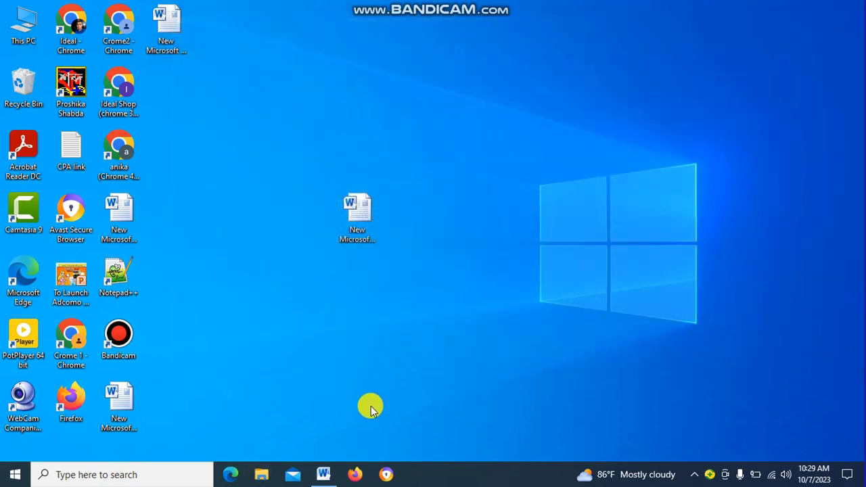
Restore the Berger Home Diaries document from the taskbar and close its Word window.
click(324, 474)
click(521, 255)
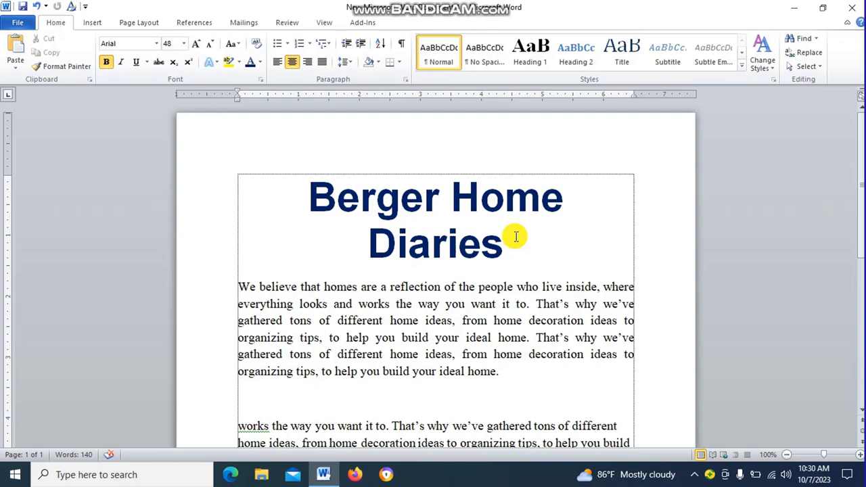
click(857, 15)
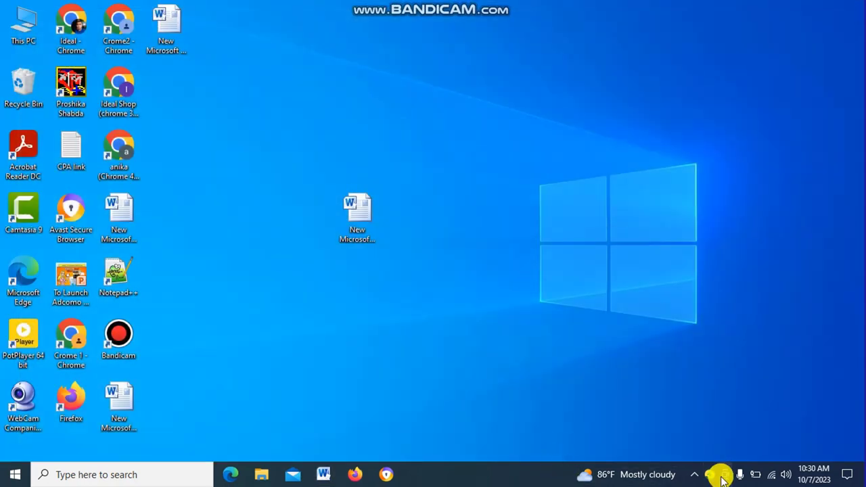